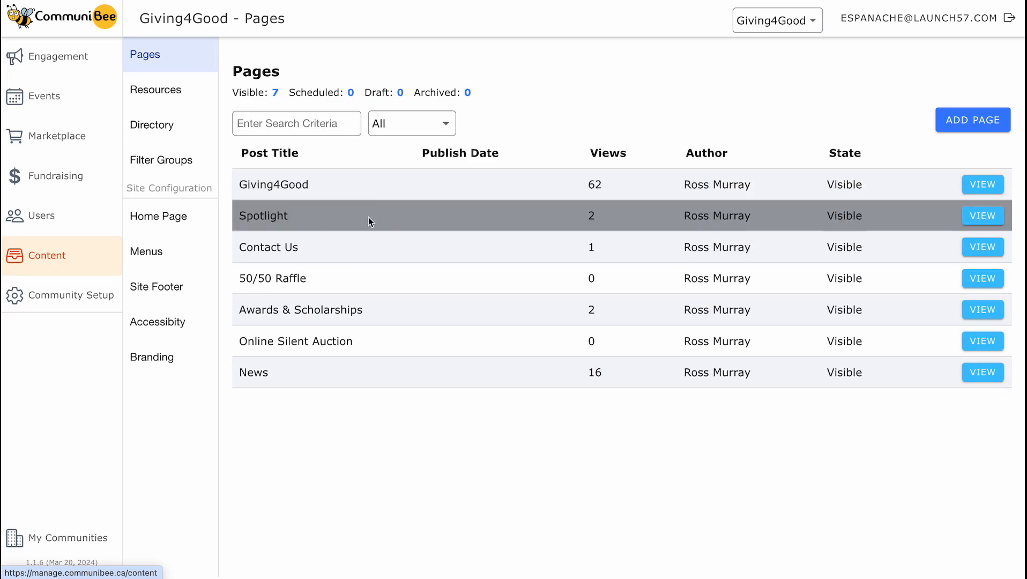
Open the Spotlight page's general settings and try the feature-card-only option, leaving it disabled.
{"action": "left_click", "coordinate": [522, 216]}
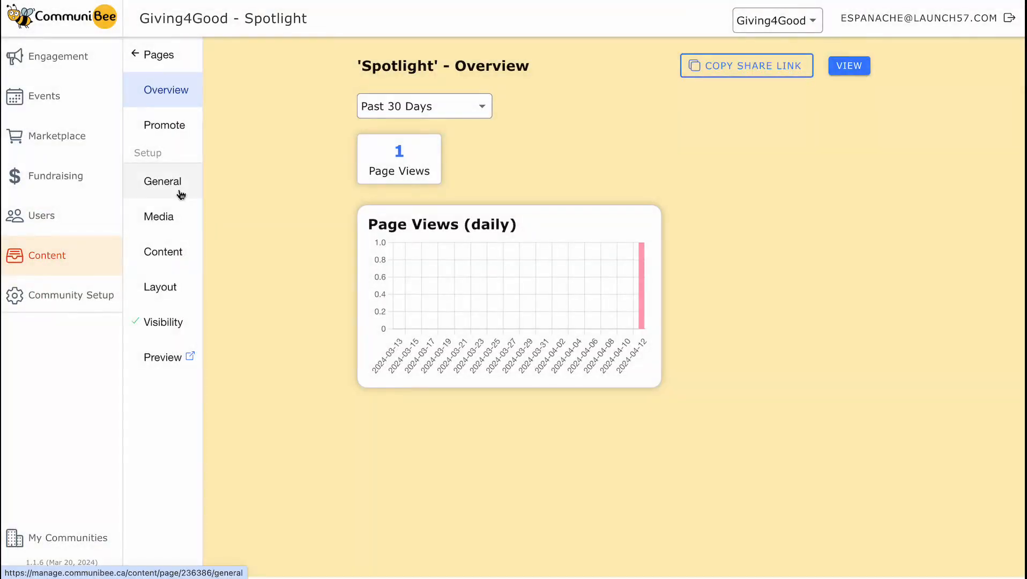
{"action": "left_click", "coordinate": [168, 193]}
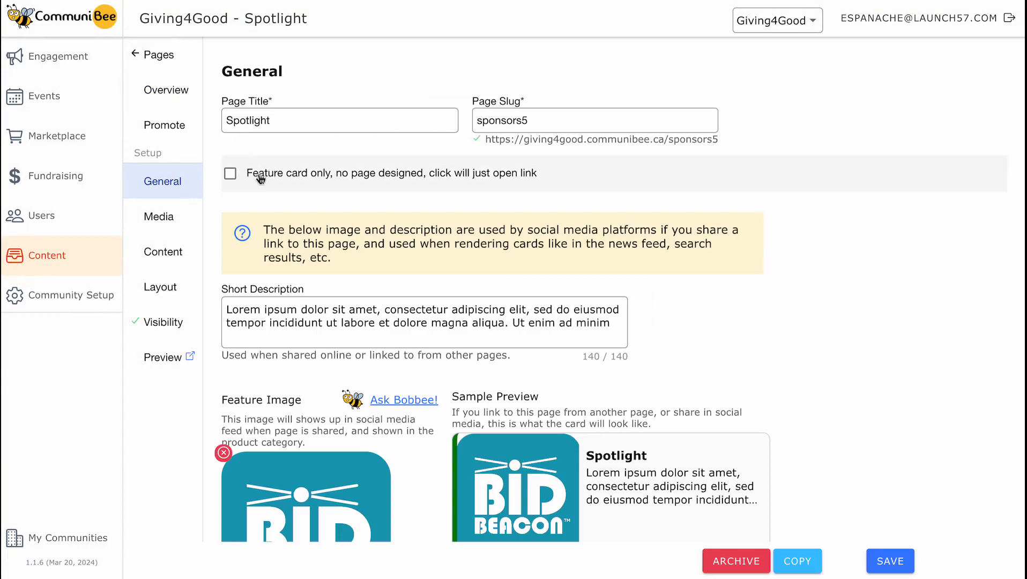
{"action": "left_click", "coordinate": [328, 187]}
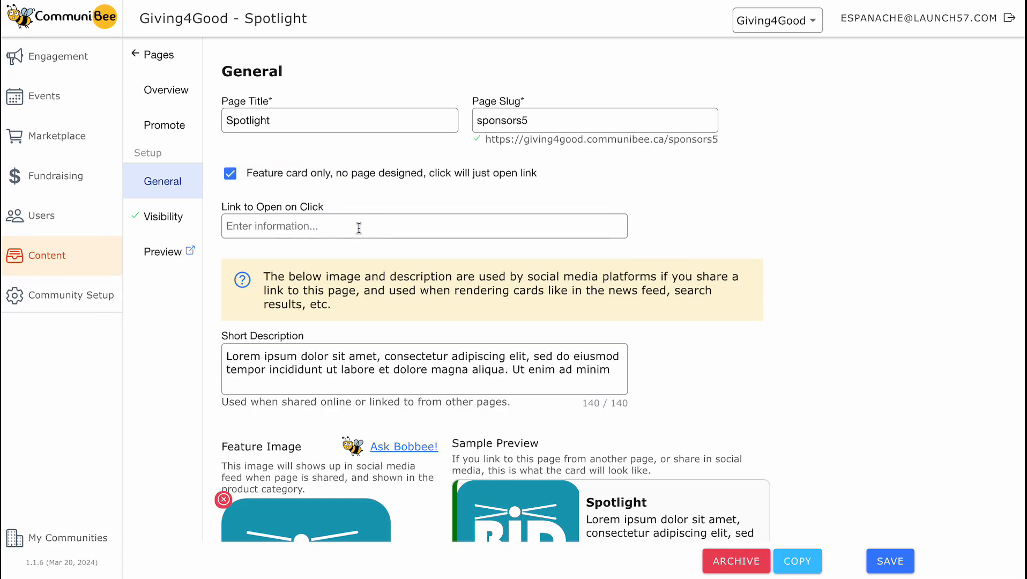
{"action": "left_click", "coordinate": [355, 173]}
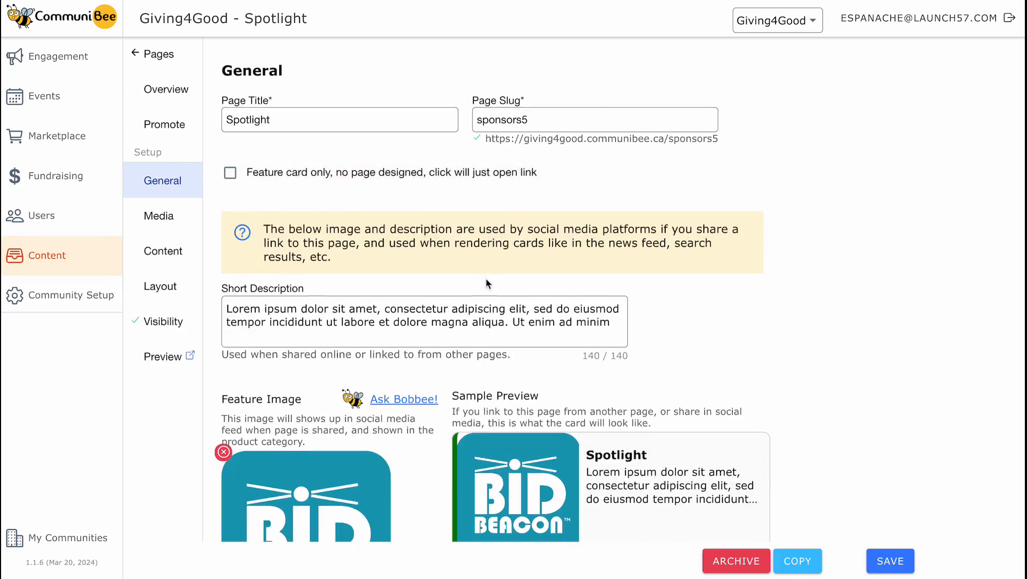
Retitle the page About Us with slug about-us and short description "Learn more about Giving4Good!", and replace the feature image with the group photo.
{"action": "scroll", "coordinate": [487, 284], "scroll_direction": "down", "scroll_amount": 2}
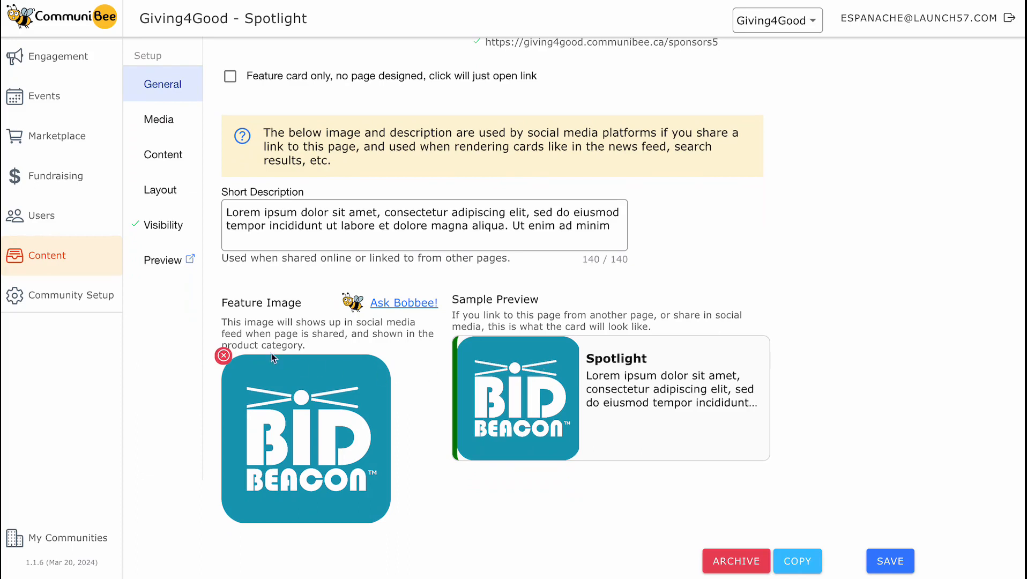
{"action": "left_click", "coordinate": [223, 356]}
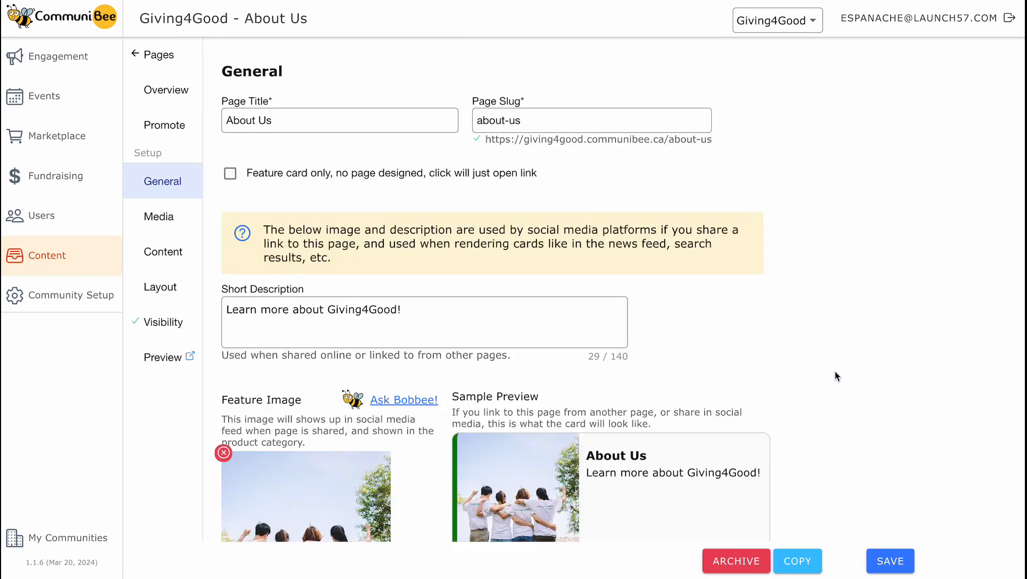
{"action": "scroll", "coordinate": [804, 381], "scroll_direction": "down", "scroll_amount": 2}
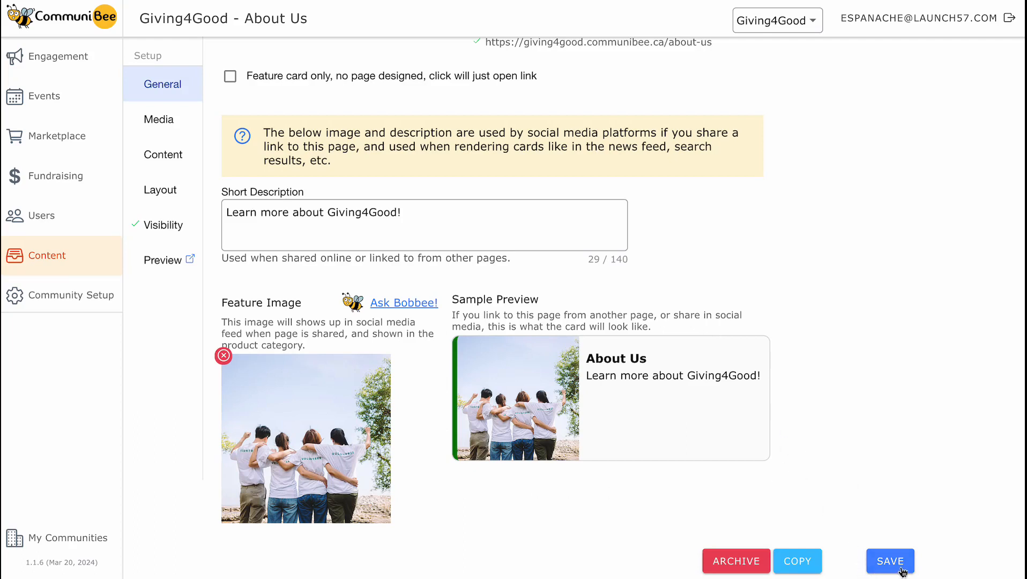
Open the About Us page's media settings and preview the published page down to its organization cards.
{"action": "left_click", "coordinate": [173, 224]}
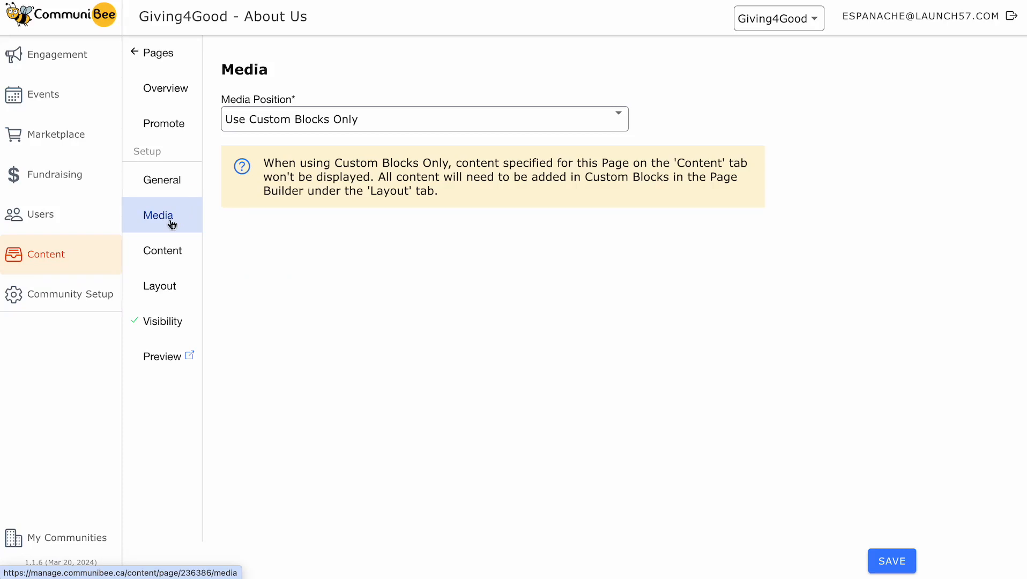
{"action": "left_click", "coordinate": [173, 368]}
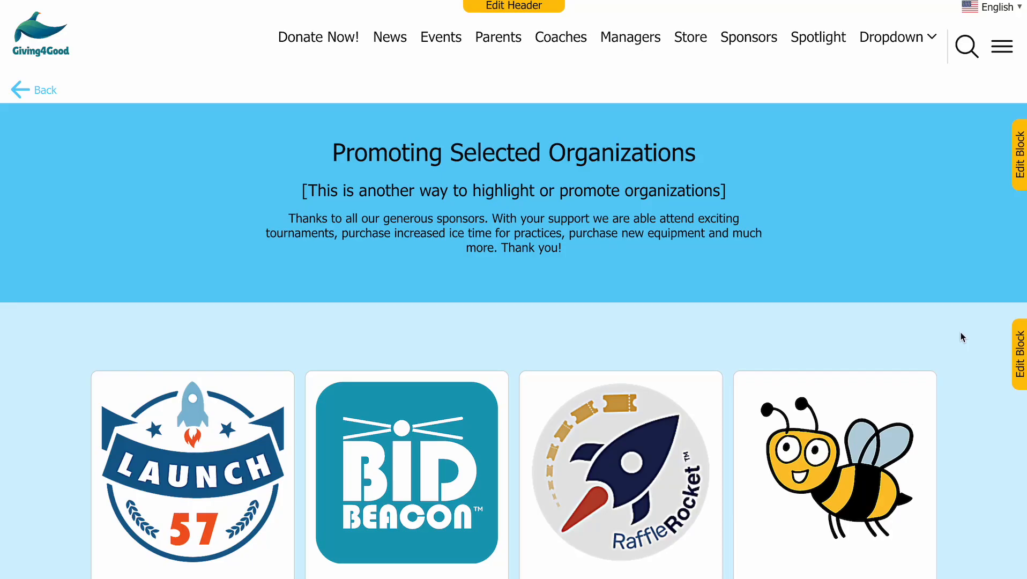
{"action": "scroll", "coordinate": [962, 336], "scroll_direction": "down", "scroll_amount": 3}
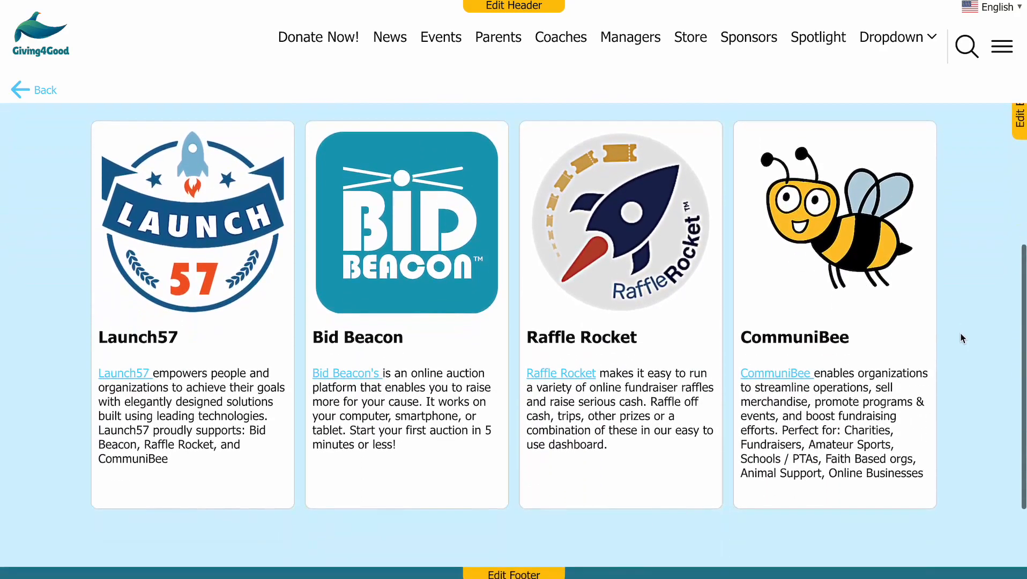
{"action": "scroll", "coordinate": [962, 338], "scroll_direction": "up", "scroll_amount": 3}
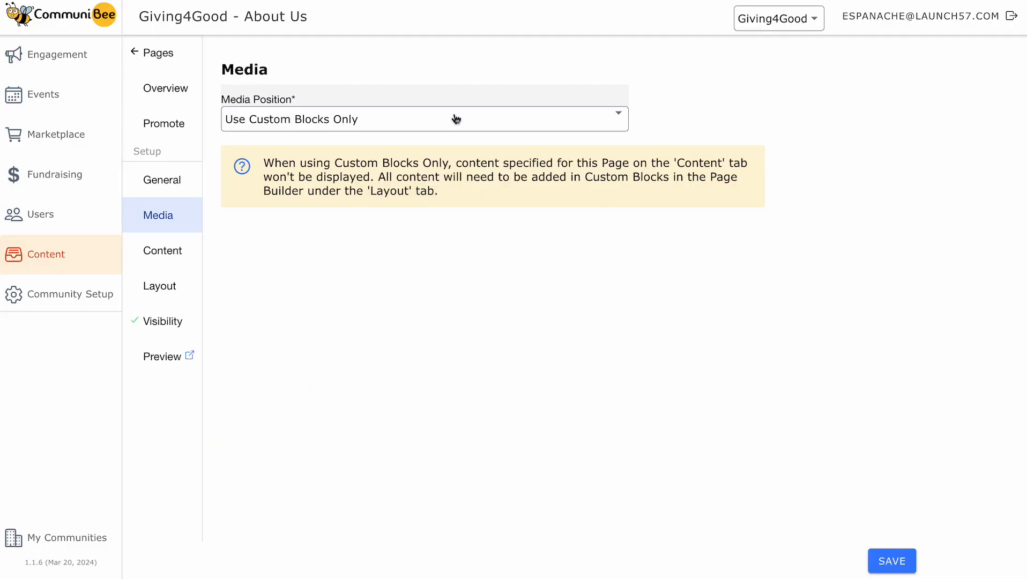
Try the media positions Header & Body Only and Media On Left, and review the image settings offered.
{"action": "left_click", "coordinate": [456, 117]}
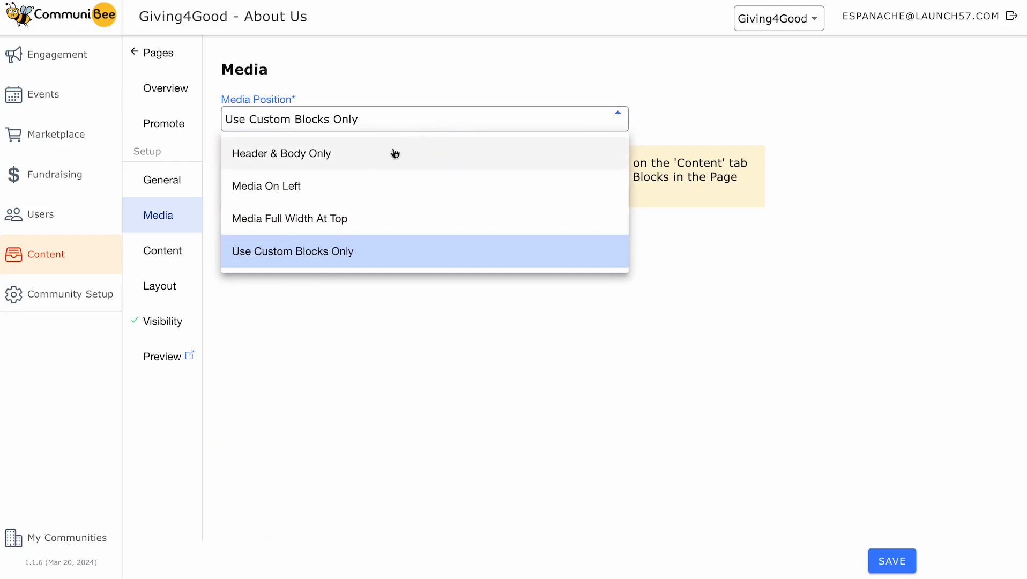
{"action": "left_click", "coordinate": [375, 155]}
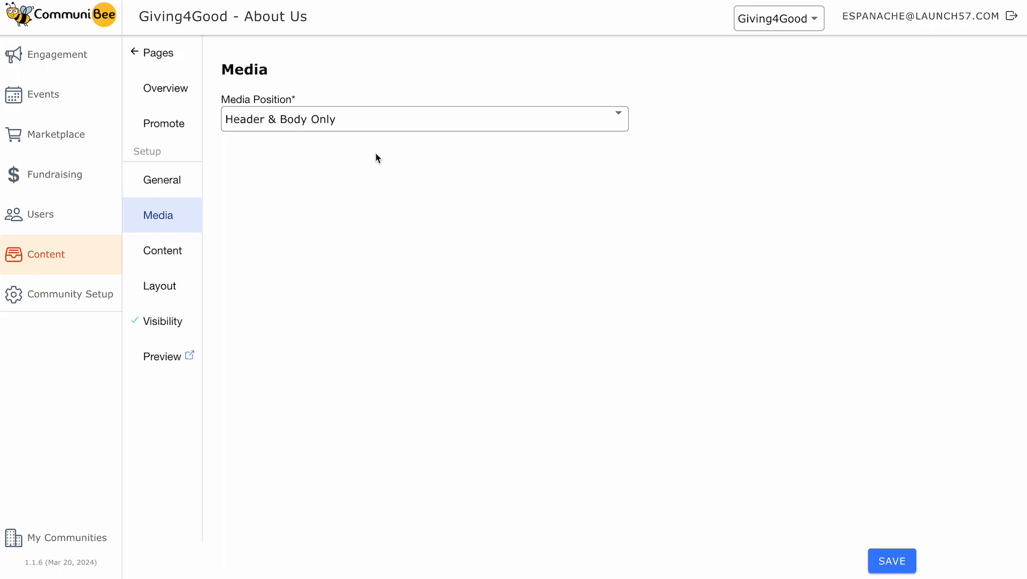
{"action": "left_click", "coordinate": [377, 129]}
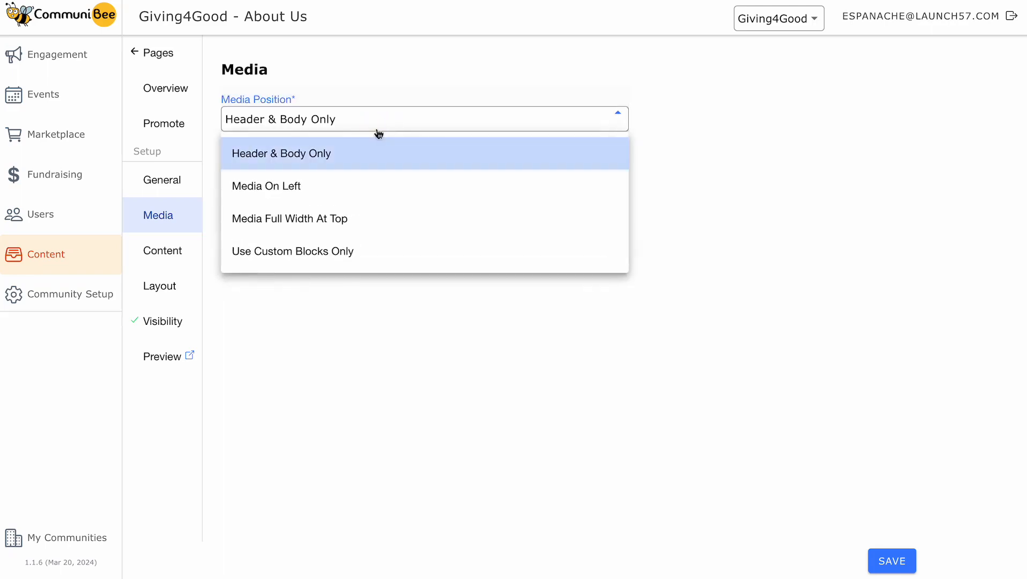
{"action": "left_click", "coordinate": [357, 186]}
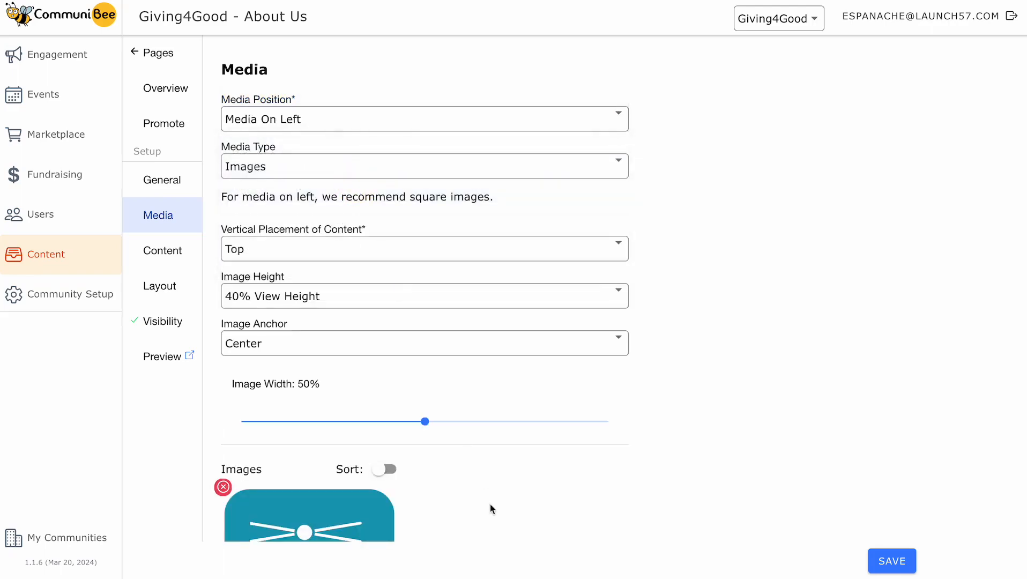
{"action": "scroll", "coordinate": [491, 504], "scroll_direction": "down", "scroll_amount": 3}
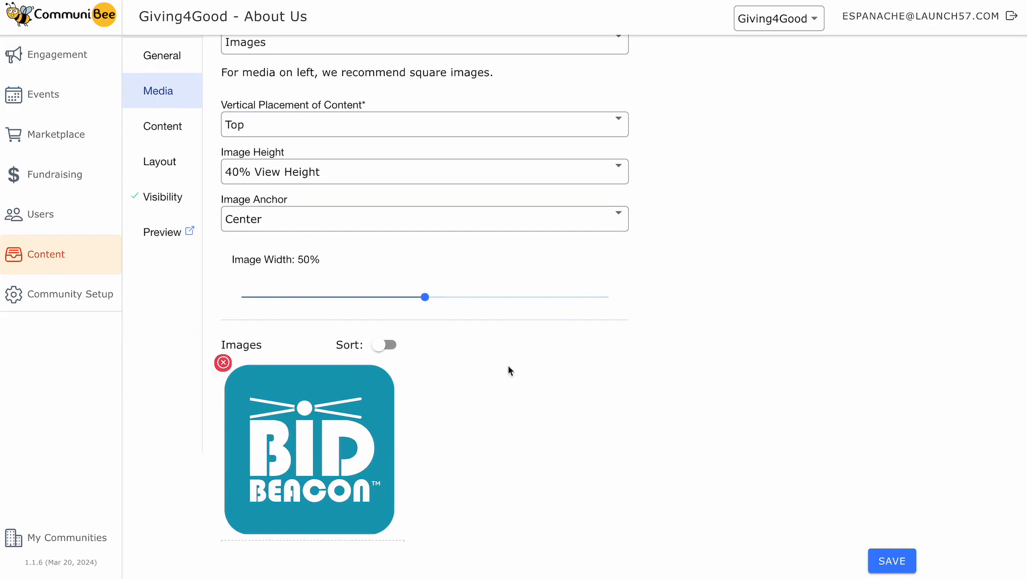
{"action": "scroll", "coordinate": [509, 367], "scroll_direction": "up", "scroll_amount": 3}
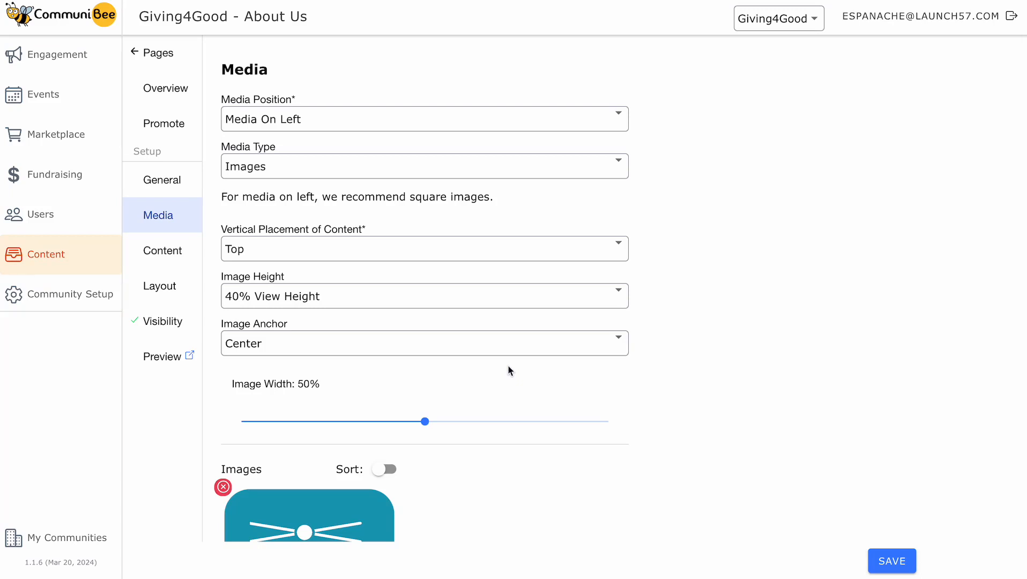
Try the Media Full Width At Top and Media On Left positions, and return the media position to Use Custom Blocks Only.
{"action": "left_click", "coordinate": [495, 128]}
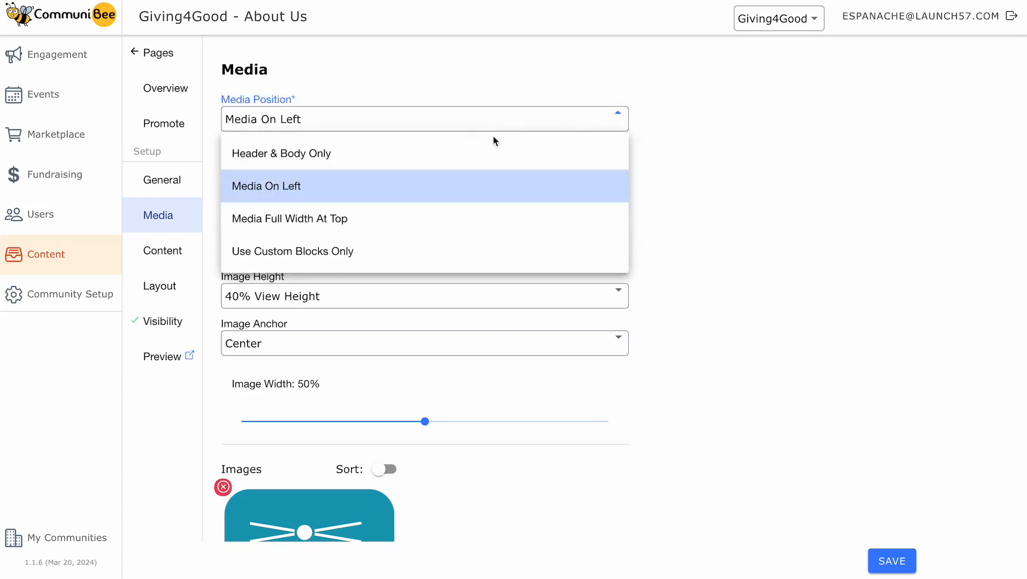
{"action": "left_click", "coordinate": [466, 218]}
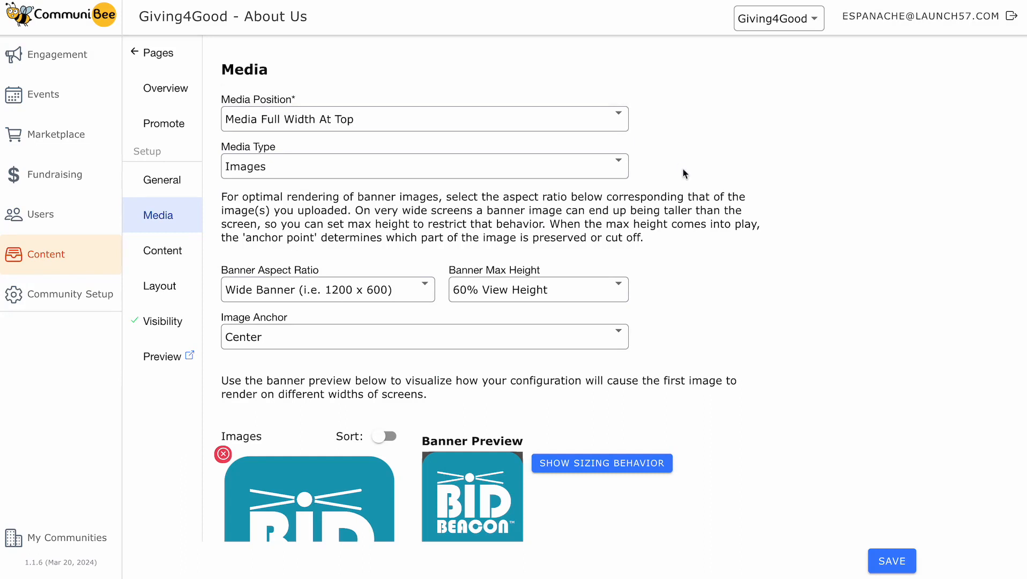
{"action": "left_click", "coordinate": [608, 119]}
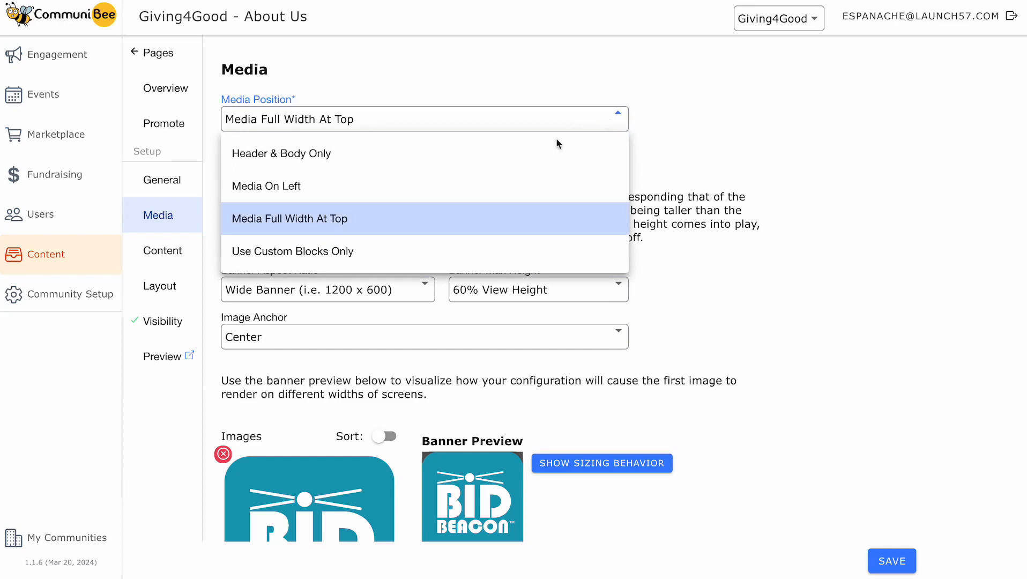
{"action": "left_click", "coordinate": [348, 192]}
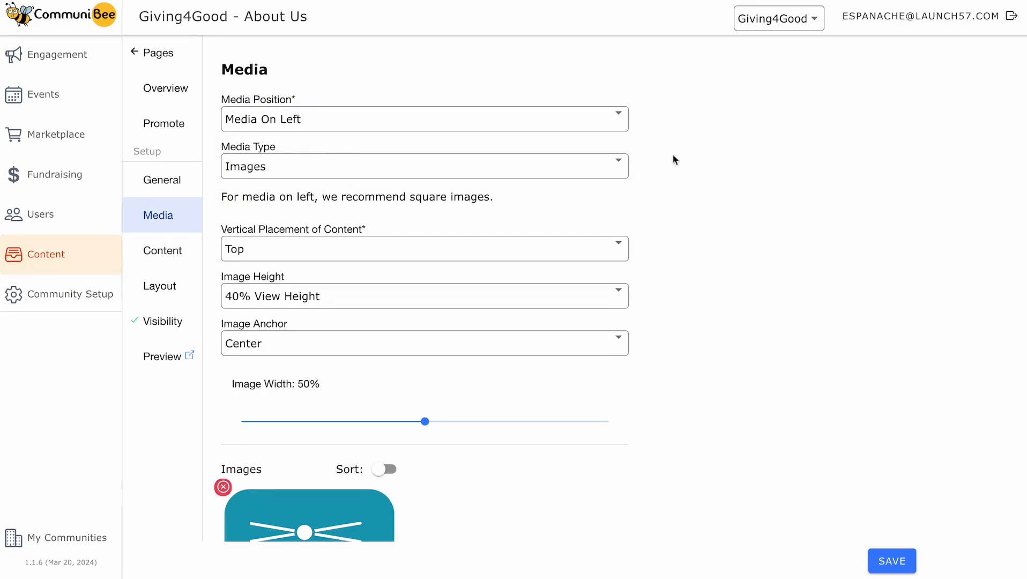
{"action": "left_click", "coordinate": [618, 123]}
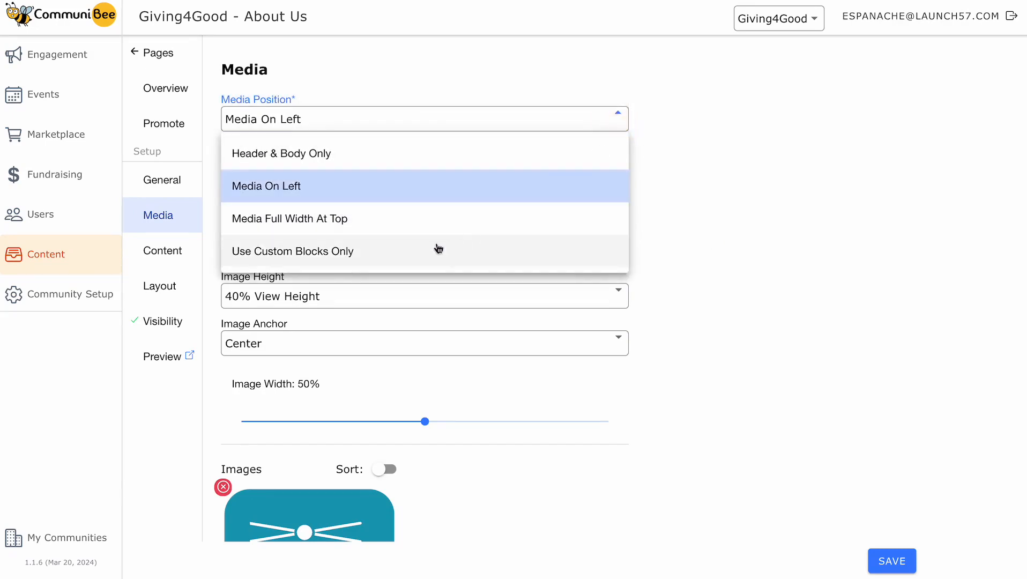
{"action": "left_click", "coordinate": [439, 249]}
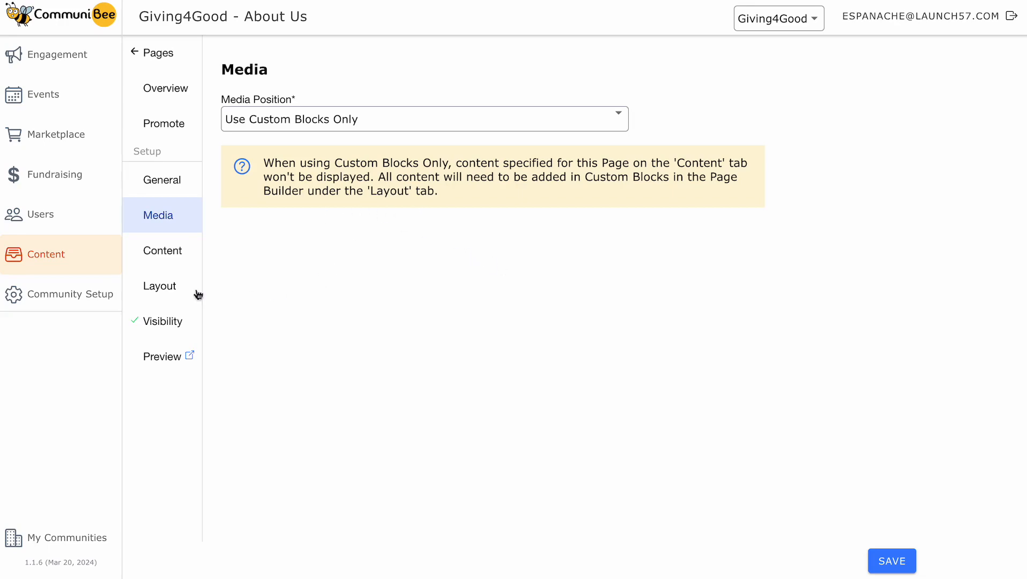
Examine the About Us page's layout blocks from the heading banner down to the option for adding another block.
{"action": "left_click", "coordinate": [170, 295]}
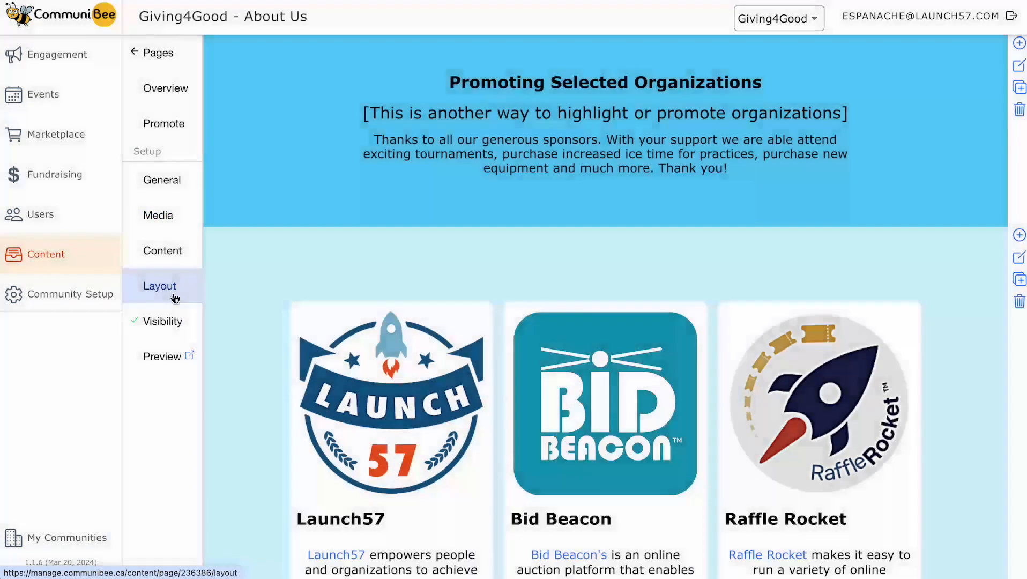
{"action": "scroll", "coordinate": [326, 310], "scroll_direction": "down", "scroll_amount": 4}
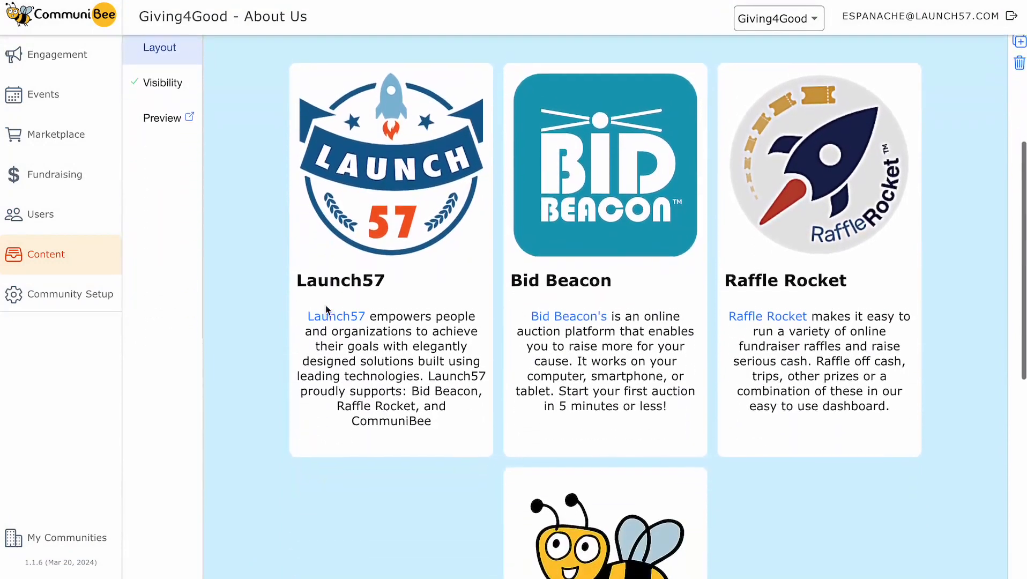
{"action": "scroll", "coordinate": [326, 309], "scroll_direction": "up", "scroll_amount": 3}
{"action": "scroll", "coordinate": [326, 305], "scroll_direction": "up", "scroll_amount": 1}
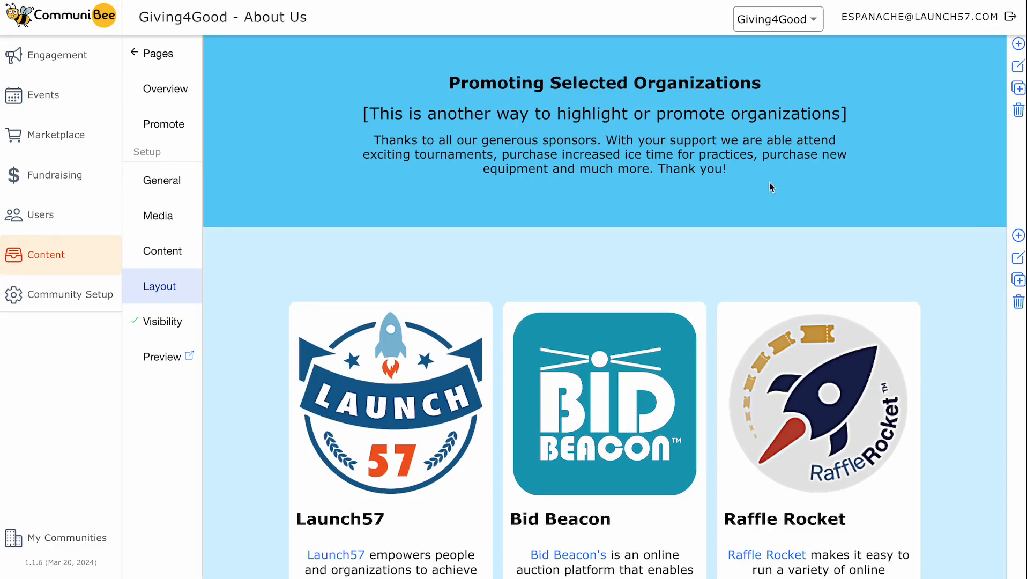
{"action": "left_click_drag", "start_coordinate": [770, 183], "coordinate": [766, 402]}
{"action": "scroll", "coordinate": [767, 402], "scroll_direction": "down", "scroll_amount": 3}
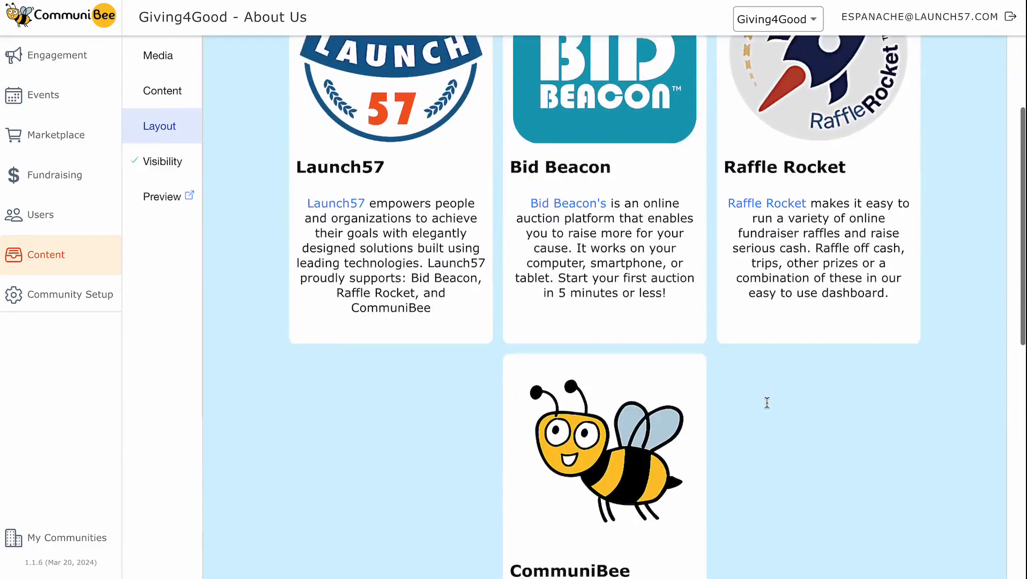
{"action": "scroll", "coordinate": [767, 402], "scroll_direction": "down", "scroll_amount": 9}
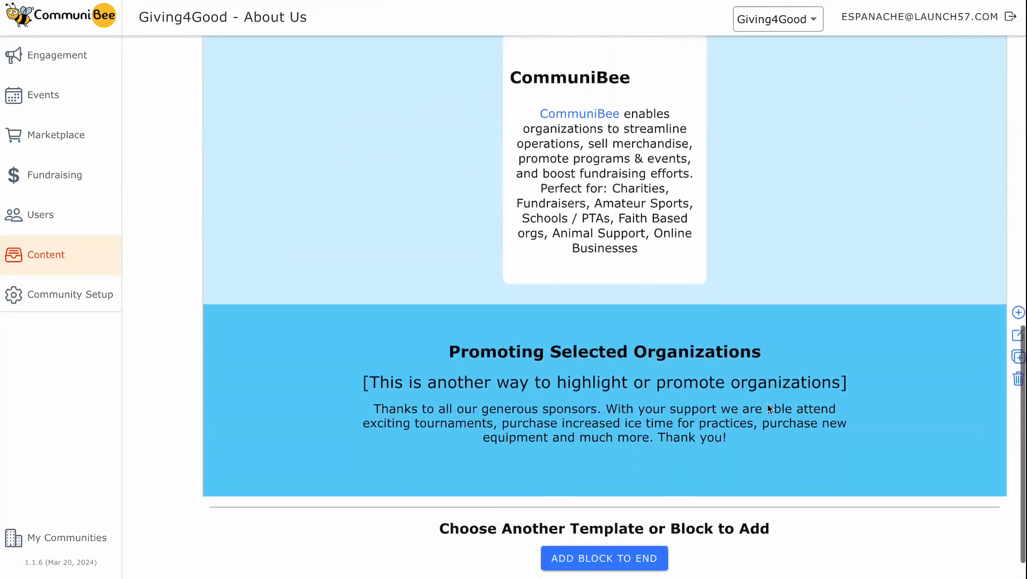
{"action": "scroll", "coordinate": [768, 408], "scroll_direction": "down", "scroll_amount": 1}
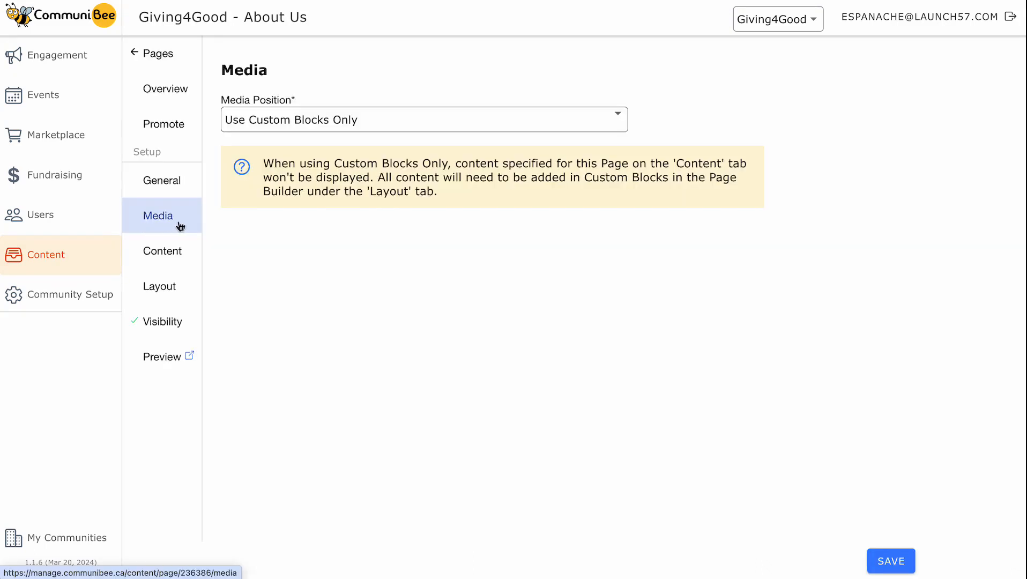
Set the About Us page's media position to Media On Left.
{"action": "left_click", "coordinate": [397, 116]}
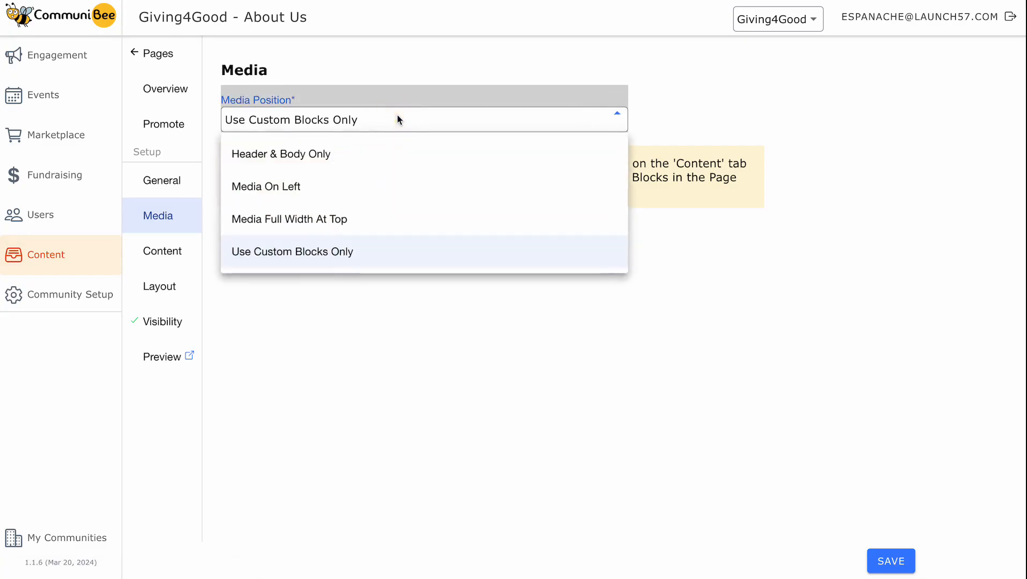
{"action": "left_click", "coordinate": [330, 195]}
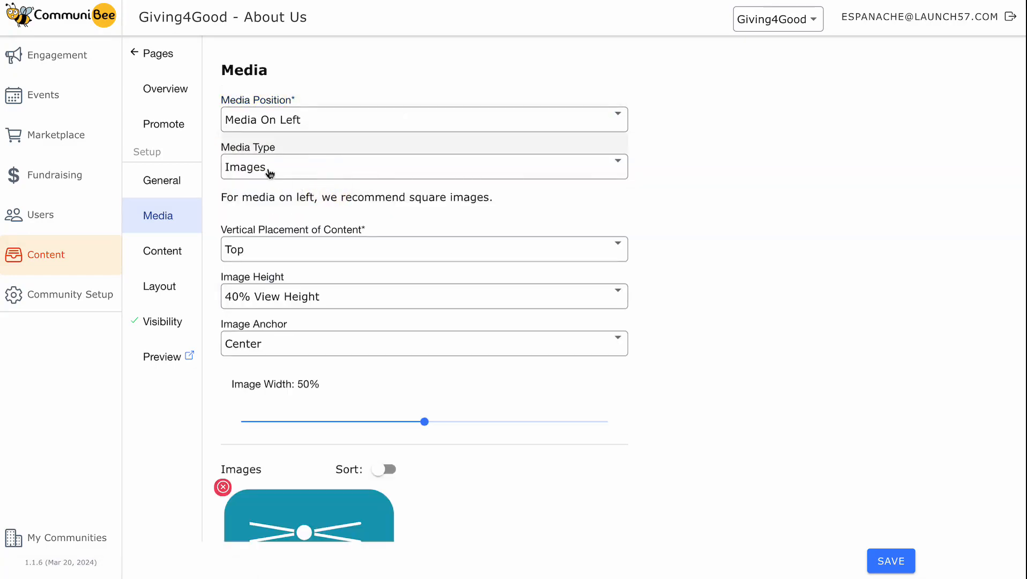
Check the available media types and vertical content placements, keeping Images and Top selected.
{"action": "left_click", "coordinate": [283, 168]}
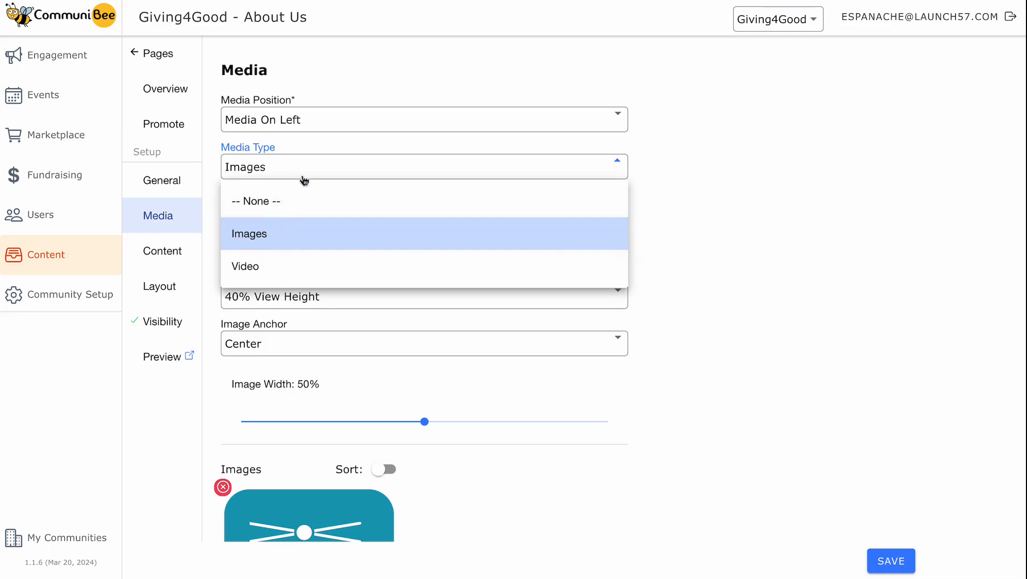
{"action": "left_click", "coordinate": [300, 177]}
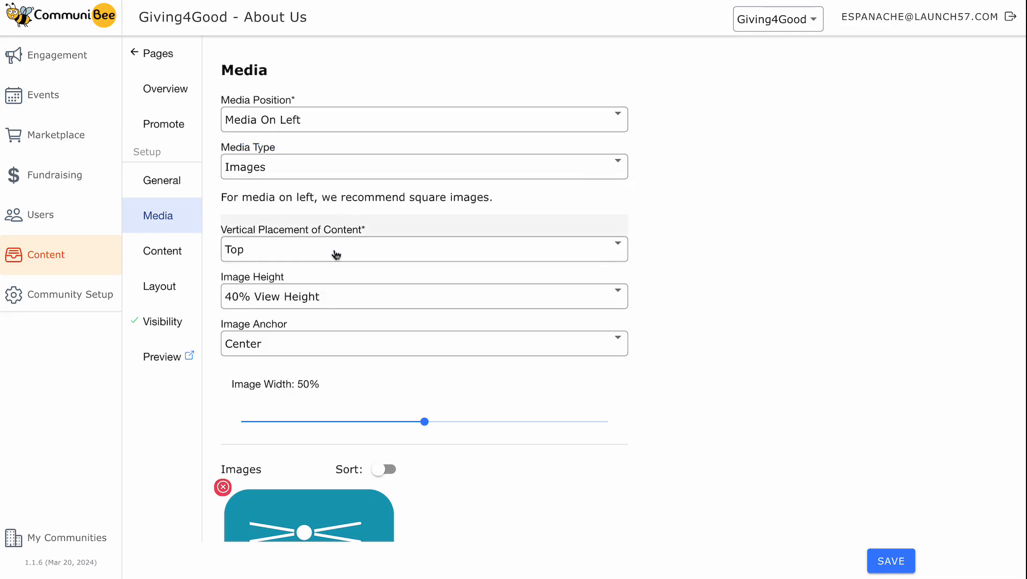
{"action": "left_click", "coordinate": [336, 255]}
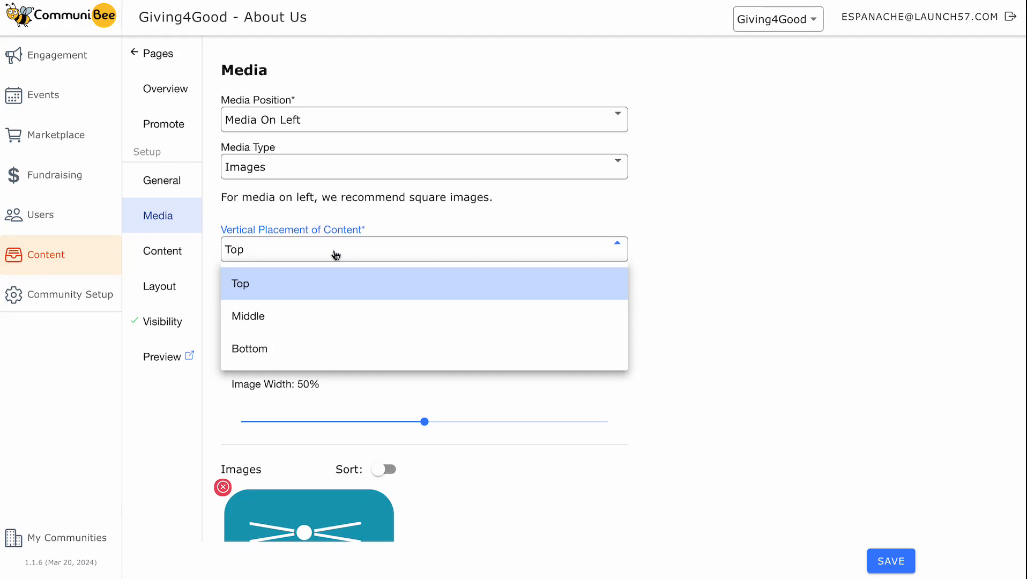
{"action": "left_click", "coordinate": [335, 254]}
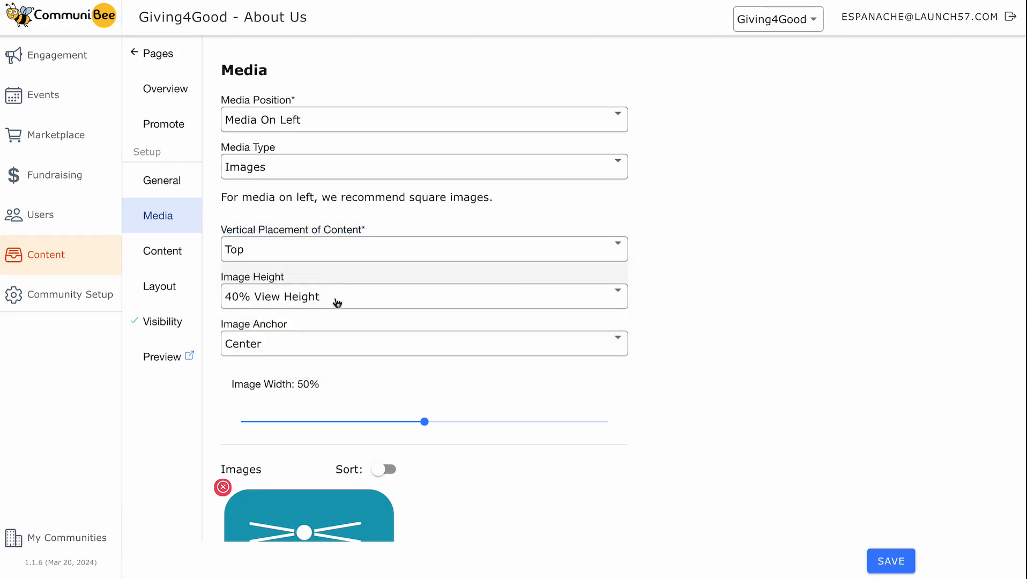
Check the available image heights and image anchors, keeping 40% View Height and Center selected.
{"action": "left_click", "coordinate": [336, 299]}
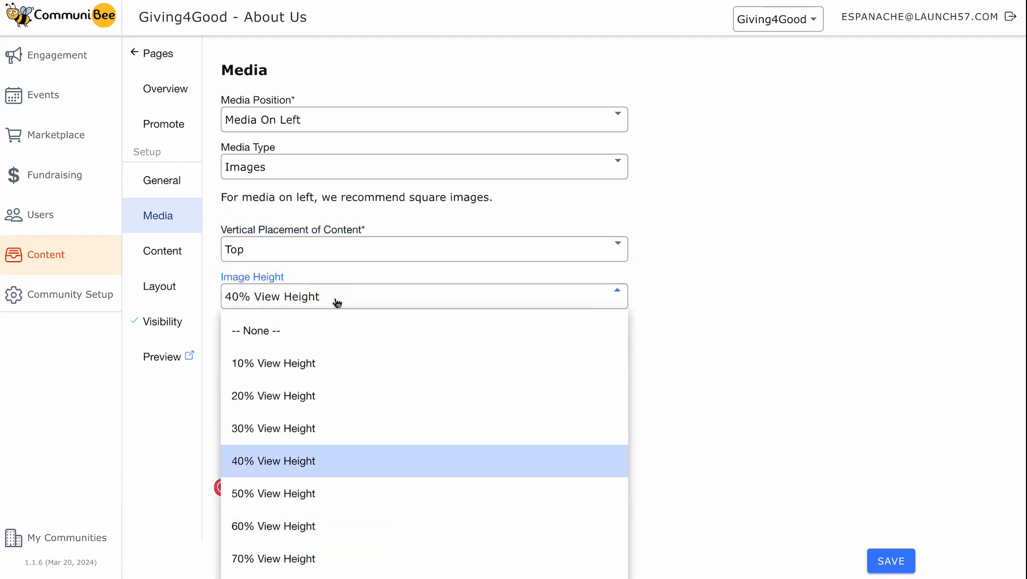
{"action": "left_click", "coordinate": [337, 301]}
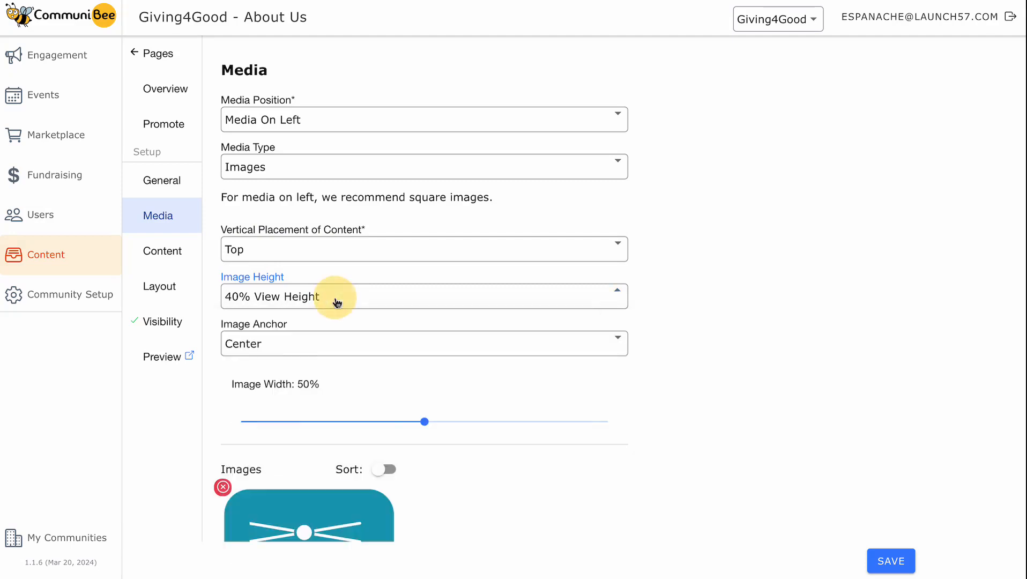
{"action": "left_click", "coordinate": [326, 345]}
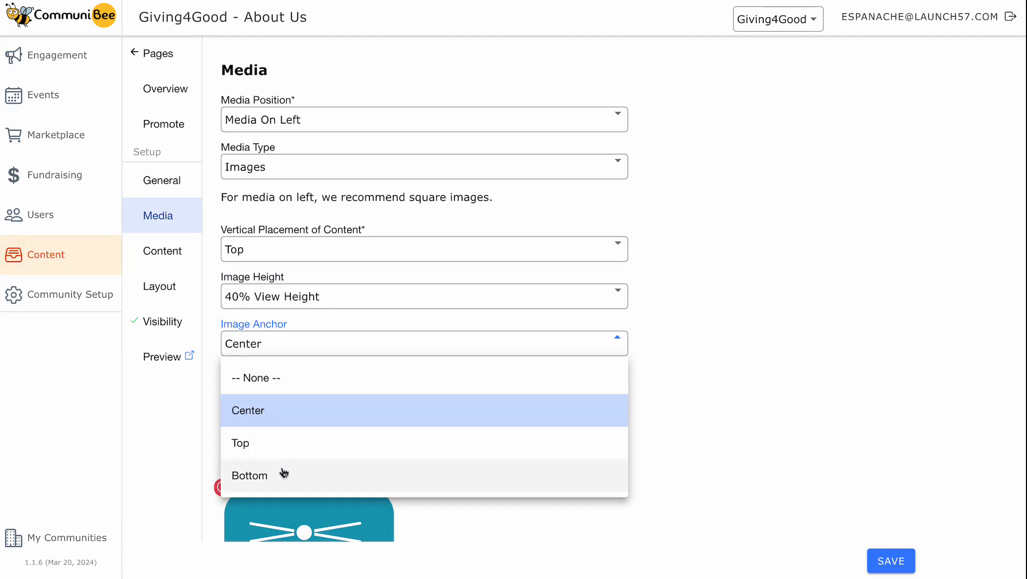
{"action": "left_click", "coordinate": [309, 343]}
{"action": "scroll", "coordinate": [309, 346], "scroll_direction": "down", "scroll_amount": 3}
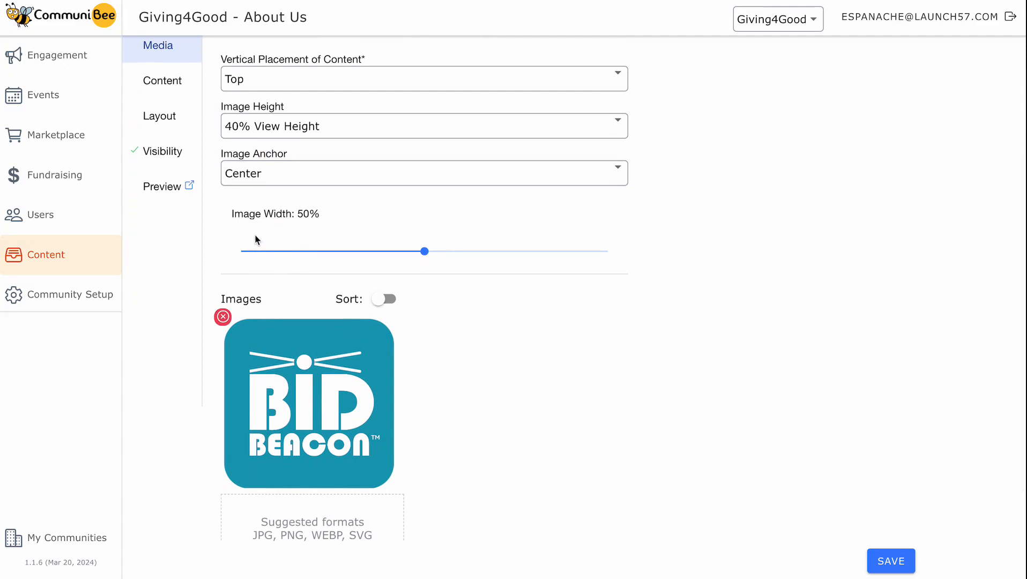
Try reducing the image width to 44%.
{"action": "left_click", "coordinate": [425, 256]}
{"action": "left_click_drag", "start_coordinate": [427, 258], "coordinate": [382, 259]}
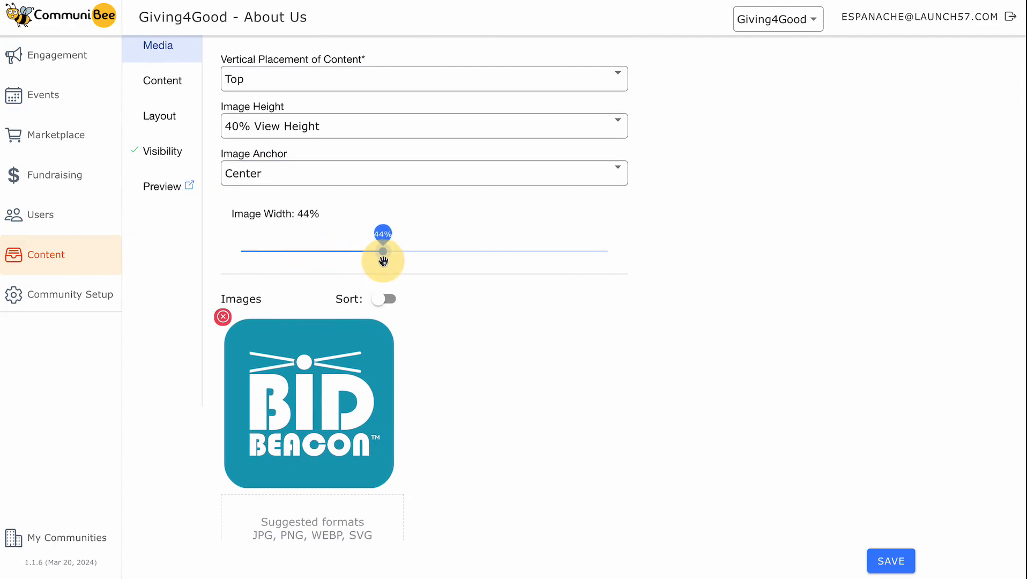
Replace the Bid Beacon image with the photo of hands sharing food from the media library, and save the media settings.
{"action": "scroll", "coordinate": [452, 368], "scroll_direction": "down", "scroll_amount": 3}
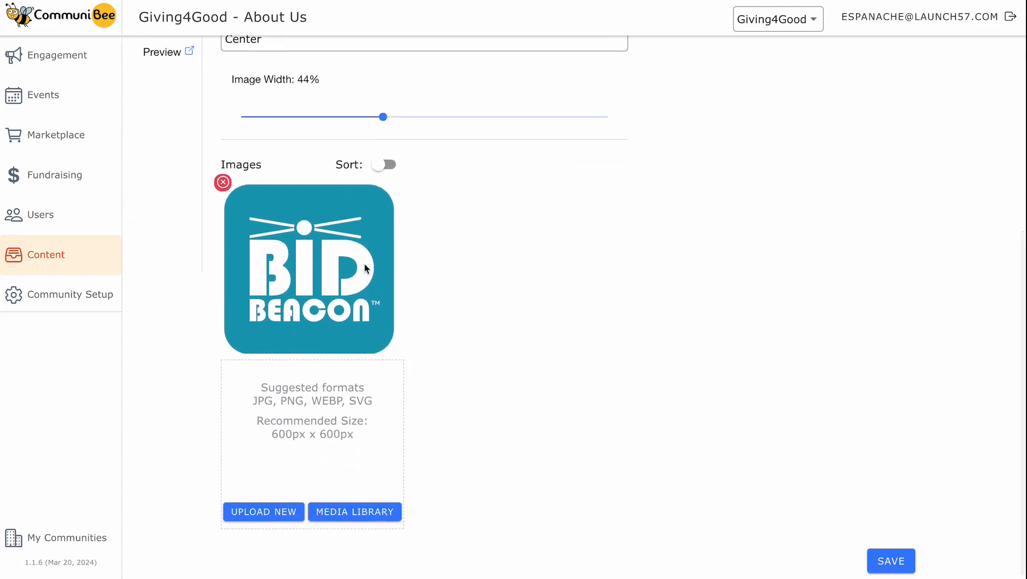
{"action": "left_click", "coordinate": [223, 180]}
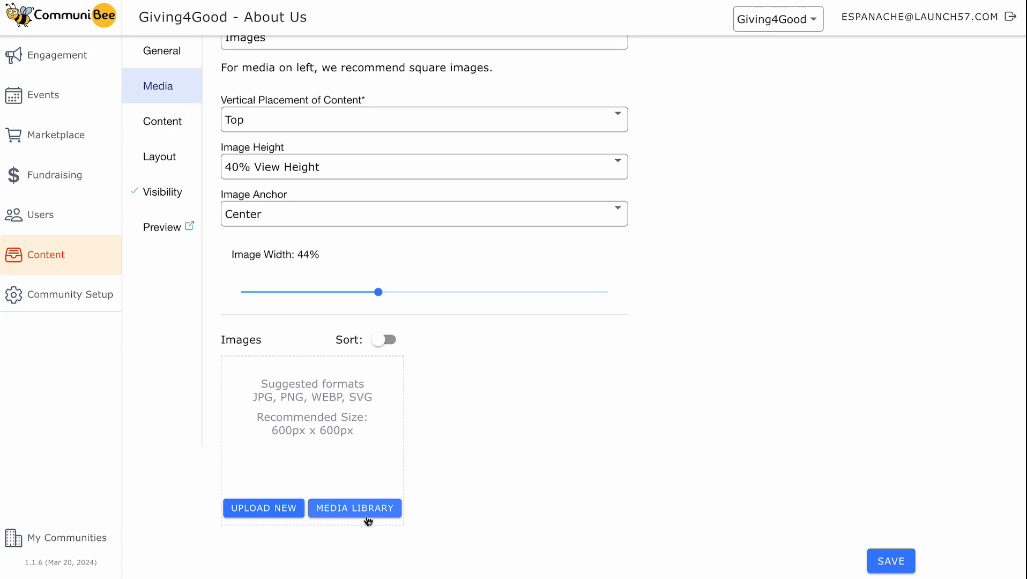
{"action": "left_click", "coordinate": [368, 517]}
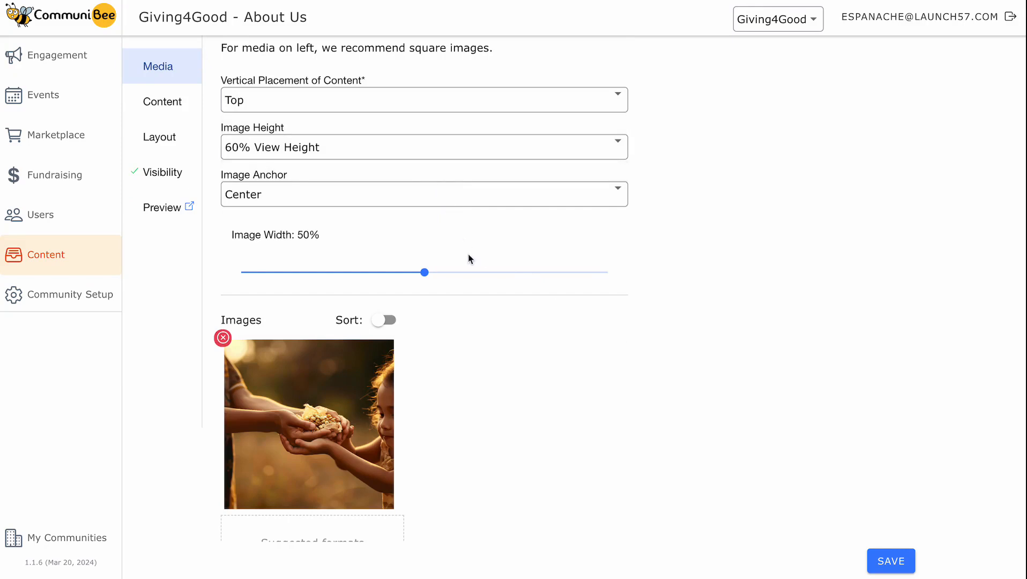
{"action": "left_click", "coordinate": [883, 559]}
{"action": "scroll", "coordinate": [768, 516], "scroll_direction": "down", "scroll_amount": 1}
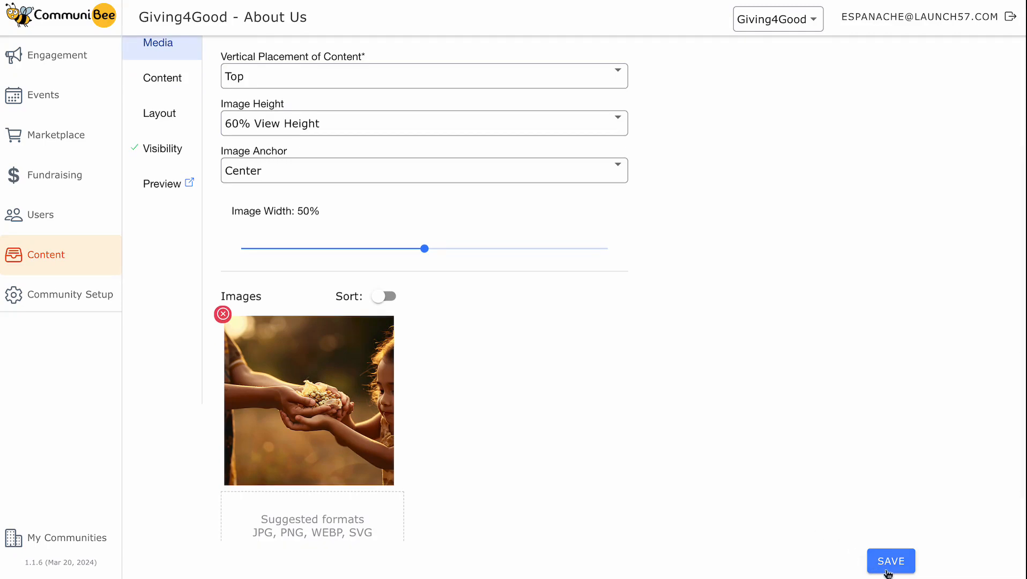
{"action": "scroll", "coordinate": [353, 159], "scroll_direction": "up", "scroll_amount": 1}
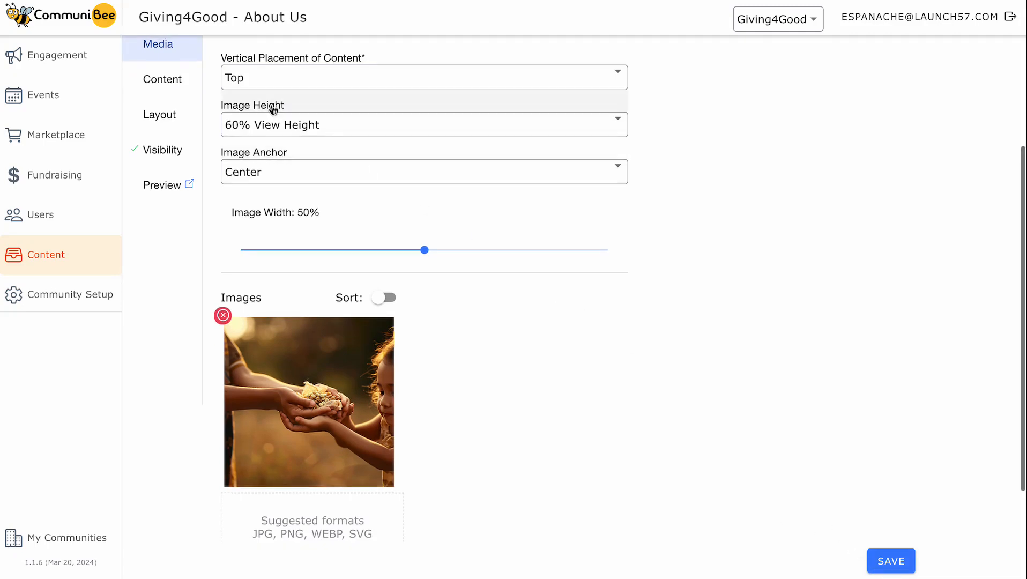
Add the About Us page's body text beginning "Welcome to Giving4Good, where compassion meets action!" and save the content.
{"action": "left_click", "coordinate": [171, 80]}
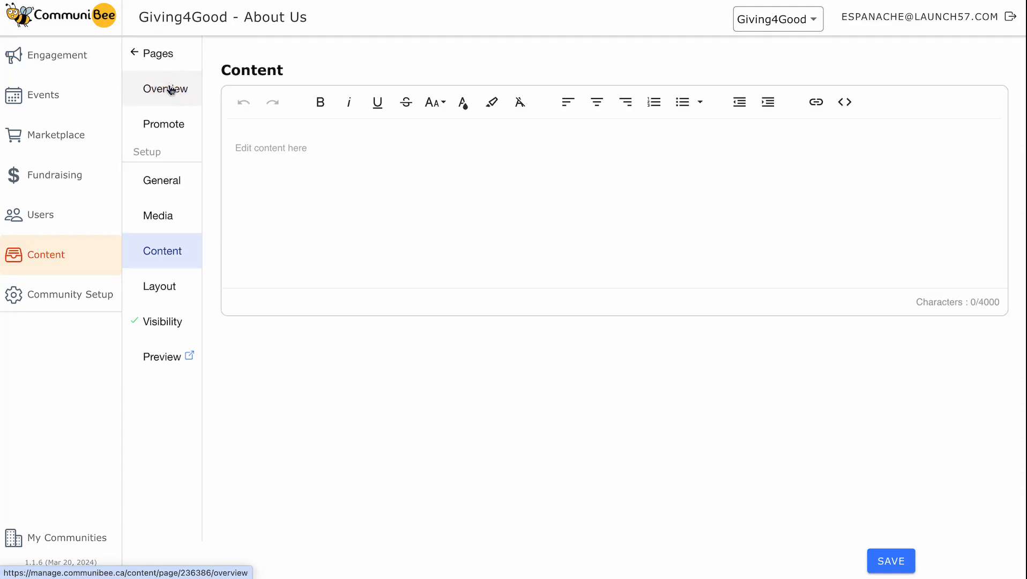
{"action": "left_click", "coordinate": [308, 168]}
{"action": "type", "text": "Welcome to Giving4Good, where compassion meets action! Our journey began with a simple yet powerful mission: to make a positive difference in the lives of those in need. Since our inception, we've been dedicated to serving our community with integrity, empathy, and unwavering commitment. Through a variety of programs and initiatives, we strive to uplift and empower individuals, families, and communities facing challenges. Every day, we work tirelessly to create meaningful change and foster a brighter, more inclusive future for all. Join us in our quest to spread kindness, inspire hope, and transform lives. Together, we can make the world a better place, one act of kindness at a time."}
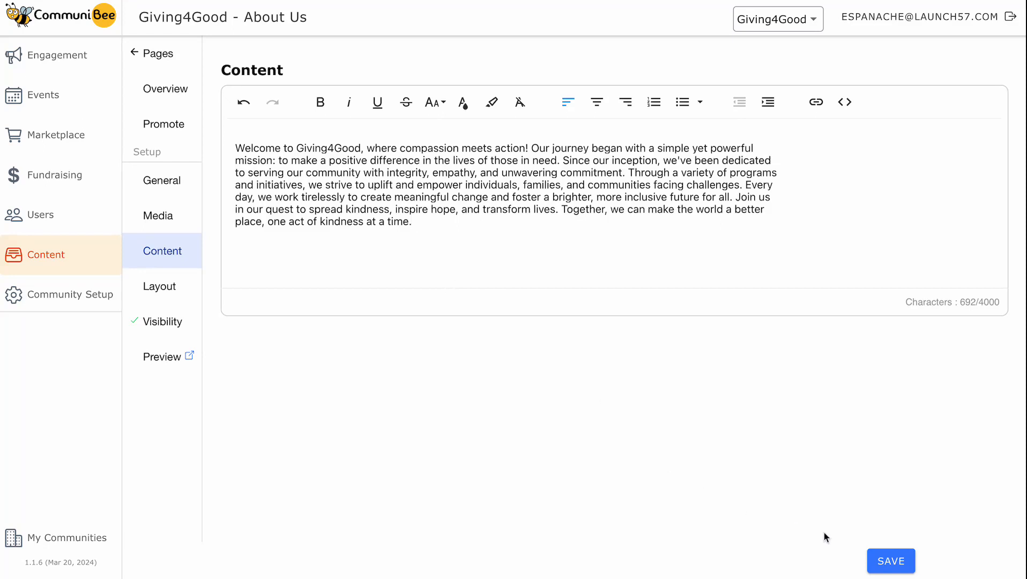
{"action": "left_click", "coordinate": [885, 564]}
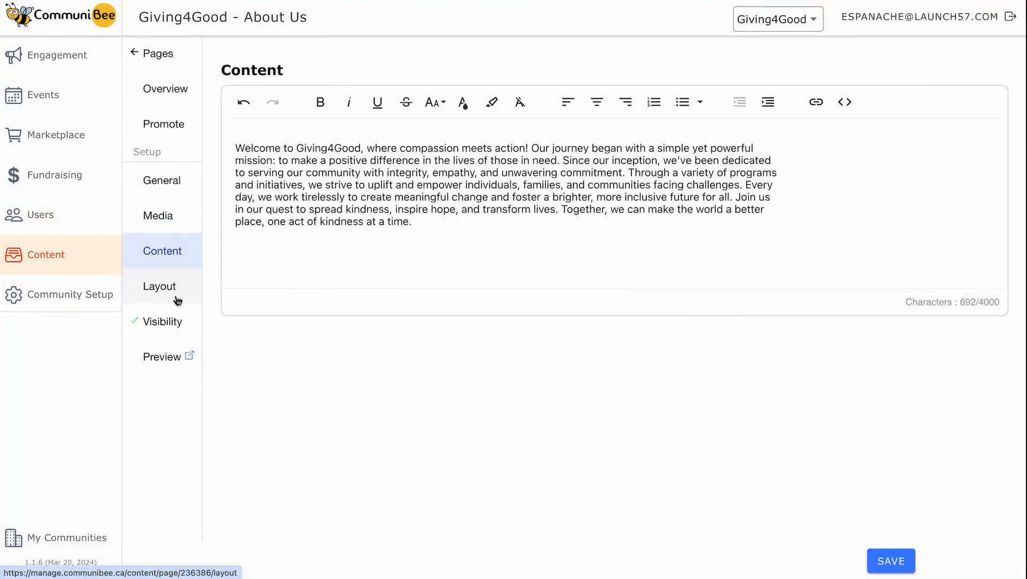
Delete the template blocks below the About Us block in the page layout, starting with Promoting Selected Organizations.
{"action": "left_click", "coordinate": [165, 298]}
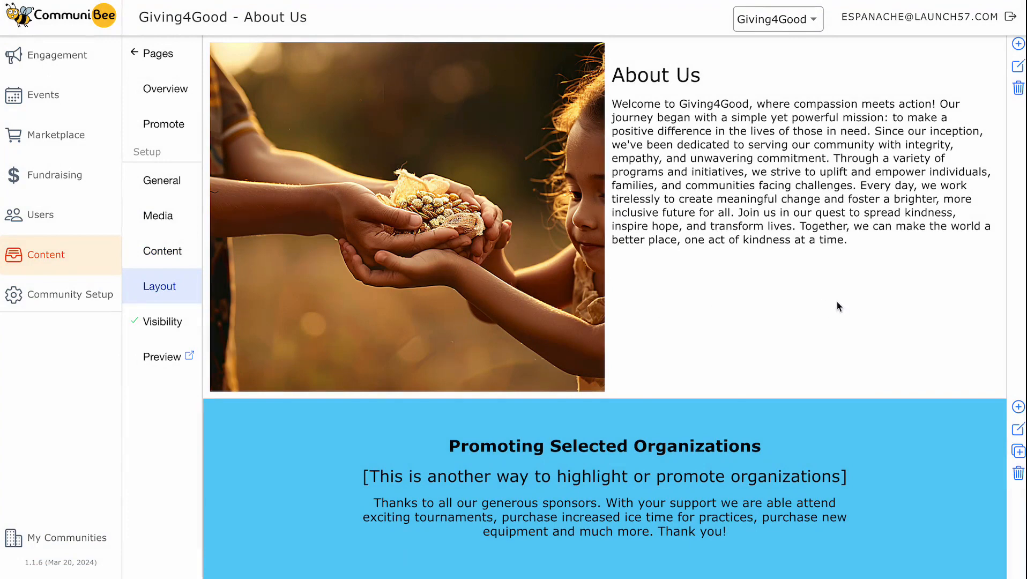
{"action": "scroll", "coordinate": [837, 301], "scroll_direction": "down", "scroll_amount": 5}
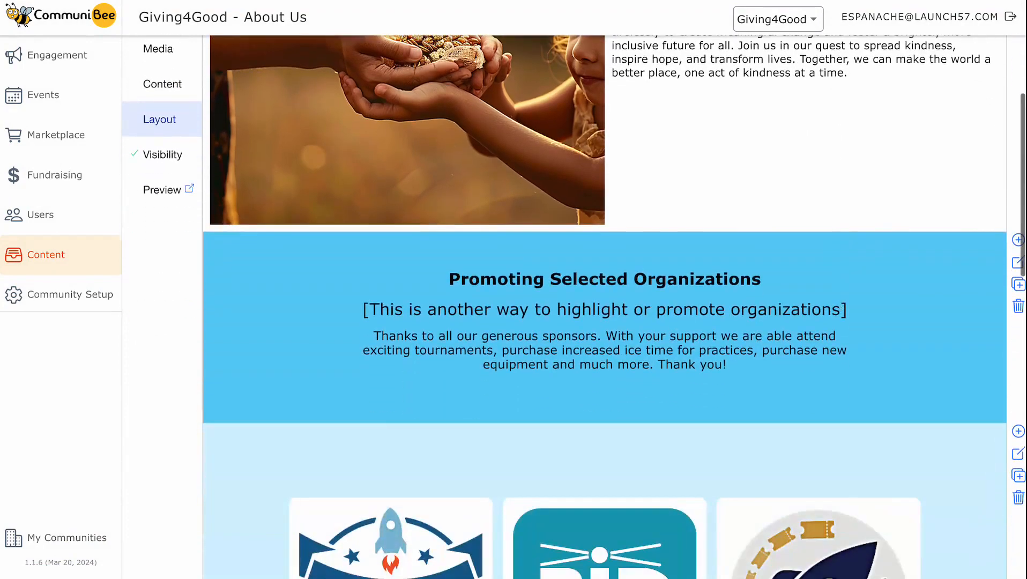
{"action": "scroll", "coordinate": [836, 302], "scroll_direction": "down", "scroll_amount": 5}
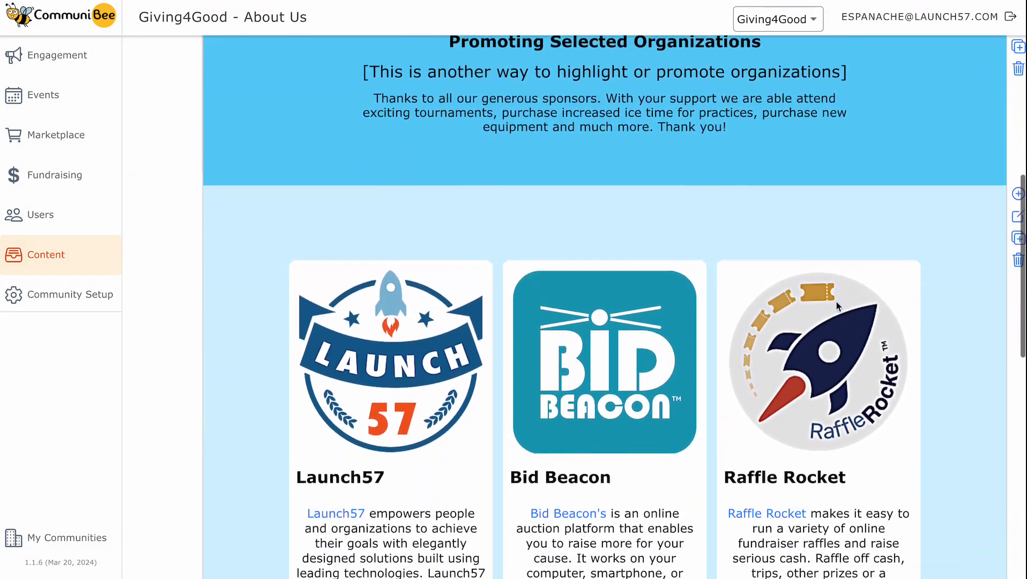
{"action": "scroll", "coordinate": [837, 302], "scroll_direction": "up", "scroll_amount": 5}
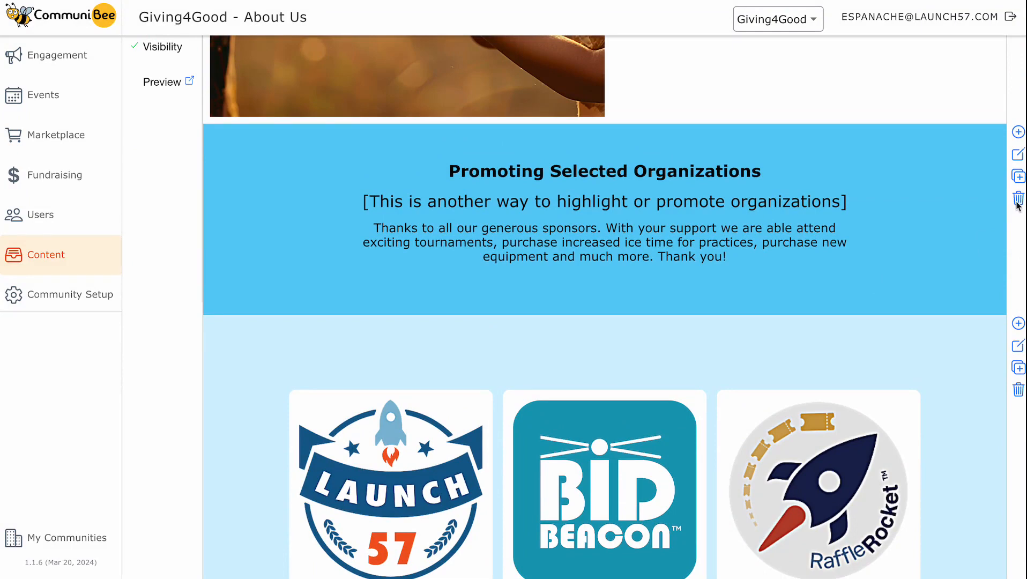
{"action": "left_click", "coordinate": [1018, 199]}
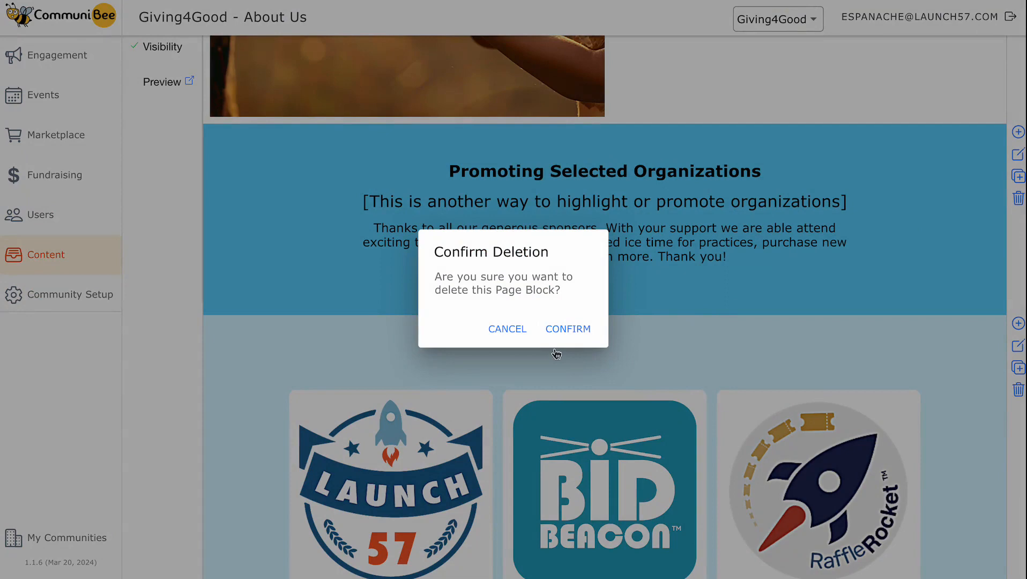
{"action": "left_click", "coordinate": [504, 331]}
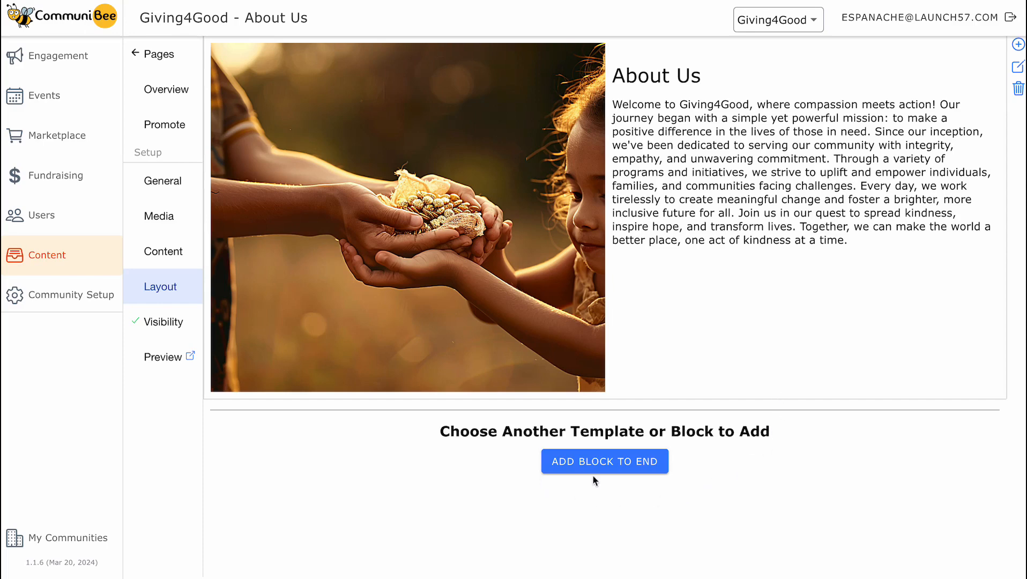
Browse the page blocks available for the end of the layout, and leave the selection without adding one.
{"action": "left_click", "coordinate": [625, 476]}
{"action": "scroll", "coordinate": [624, 471], "scroll_direction": "down", "scroll_amount": 5}
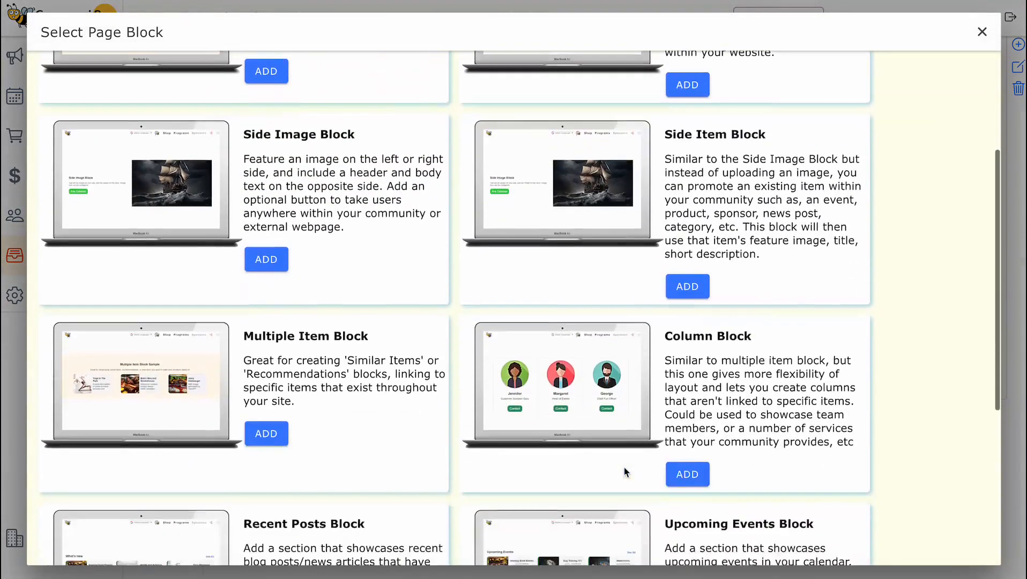
{"action": "scroll", "coordinate": [624, 469], "scroll_direction": "up", "scroll_amount": 6}
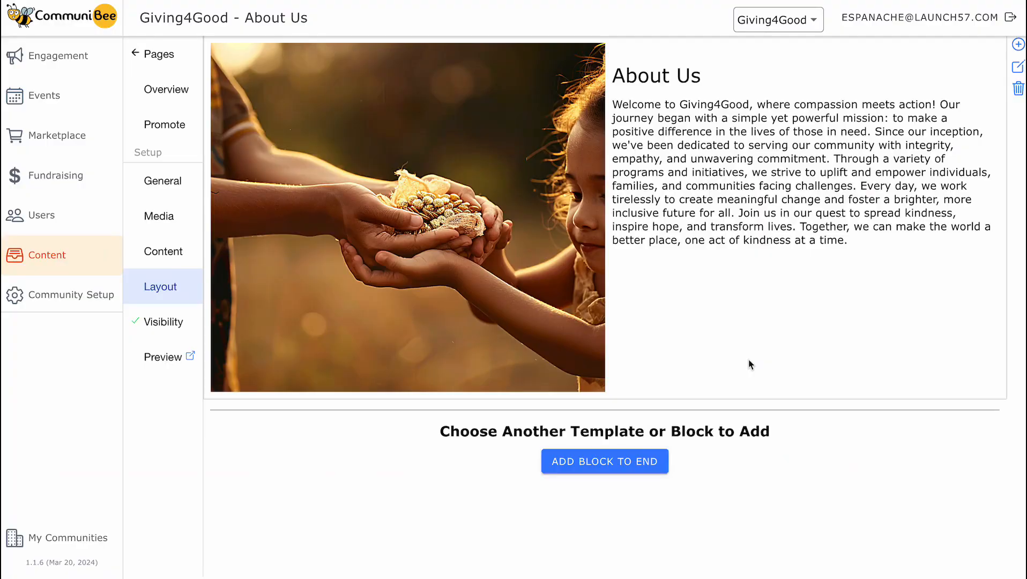
Save the page's visibility with the status Live and no publish or hide dates, and open the page preview.
{"action": "left_click", "coordinate": [171, 329]}
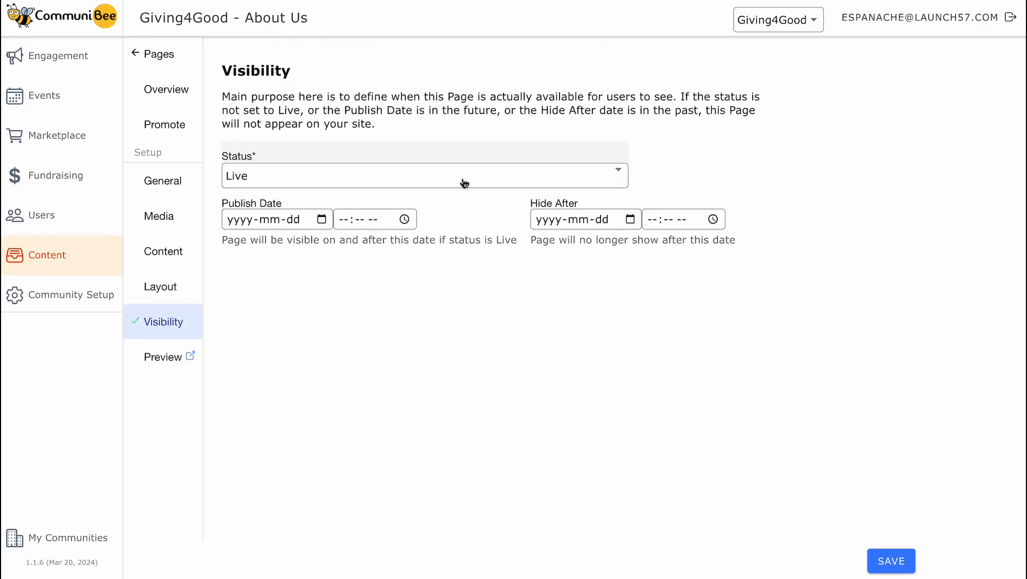
{"action": "left_click", "coordinate": [459, 181]}
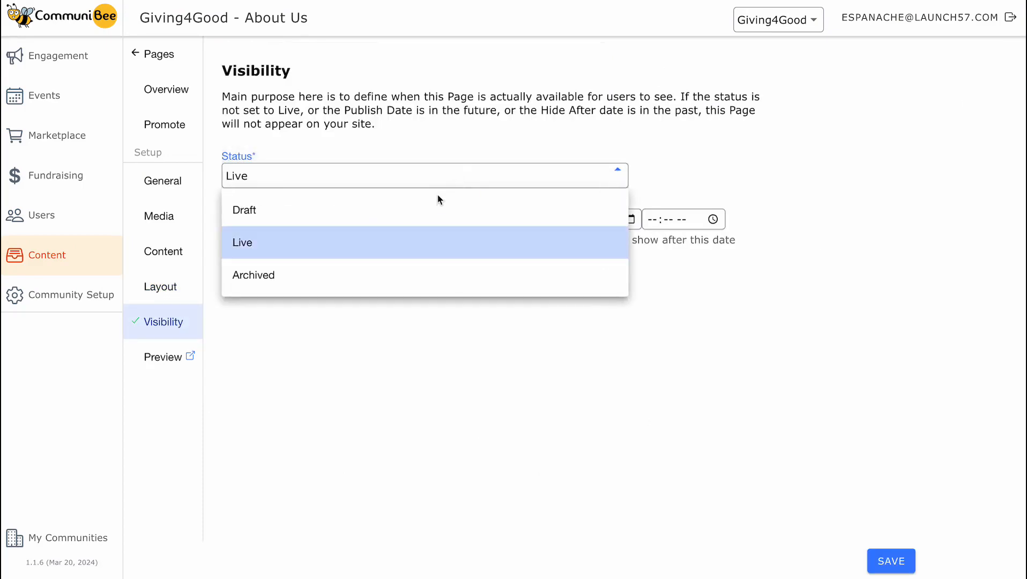
{"action": "left_click", "coordinate": [390, 257]}
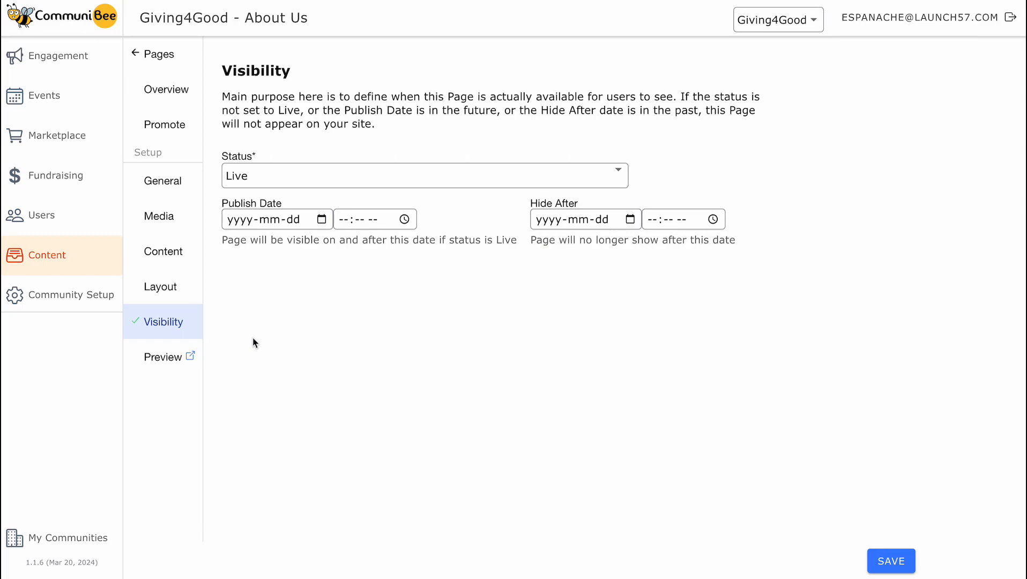
{"action": "left_click", "coordinate": [887, 562]}
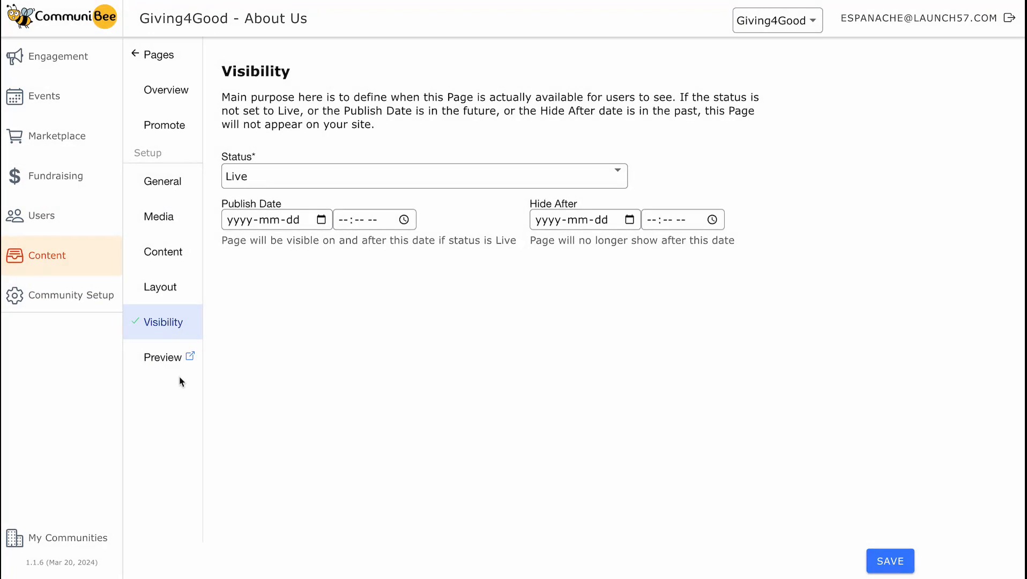
{"action": "left_click", "coordinate": [165, 358]}
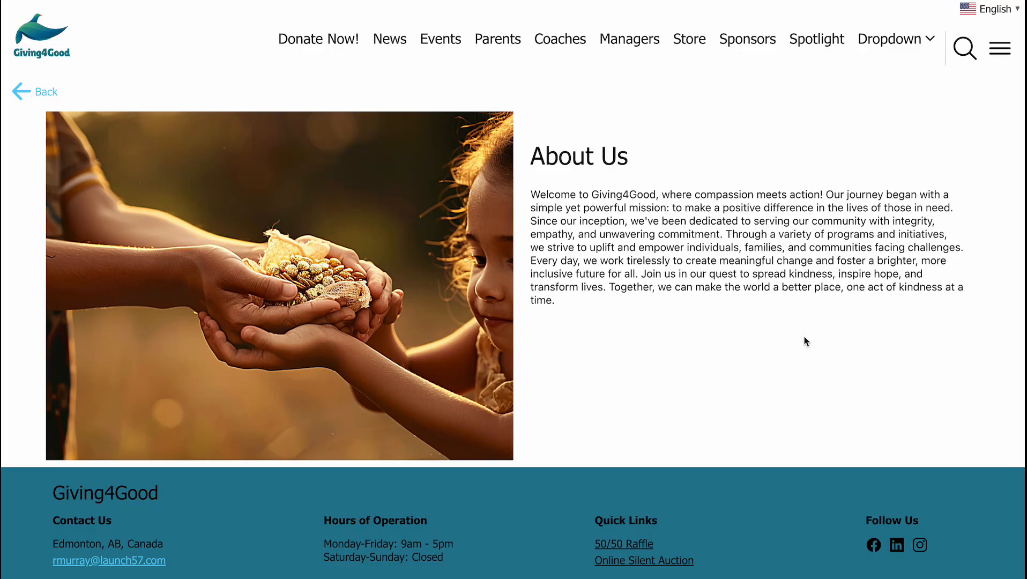